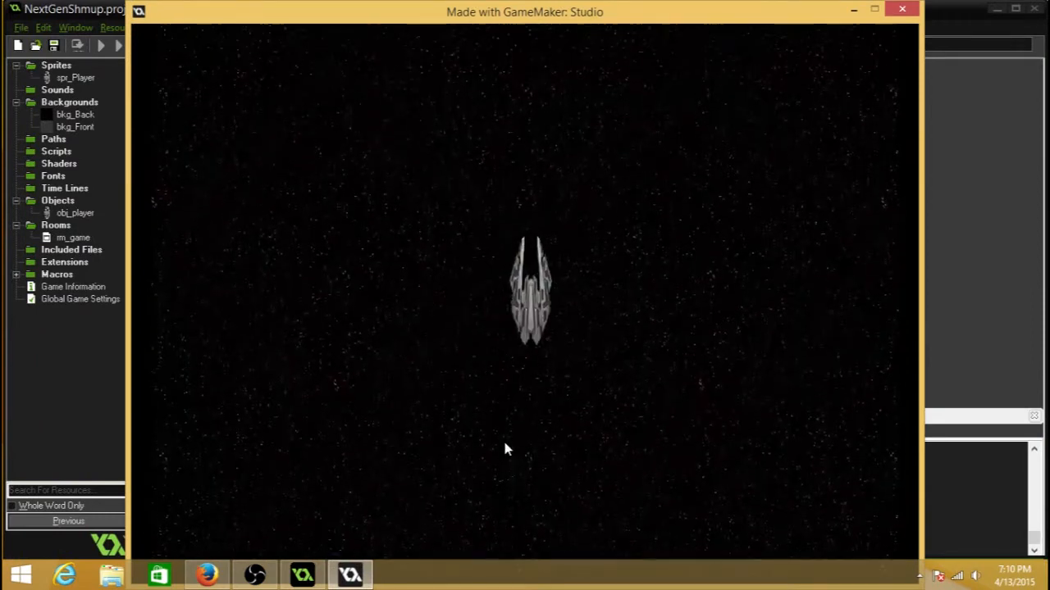
Step: Close the running game and create a new sprite named spr_playerLaser
{"action": "left_click", "coordinate": [896, 12]}
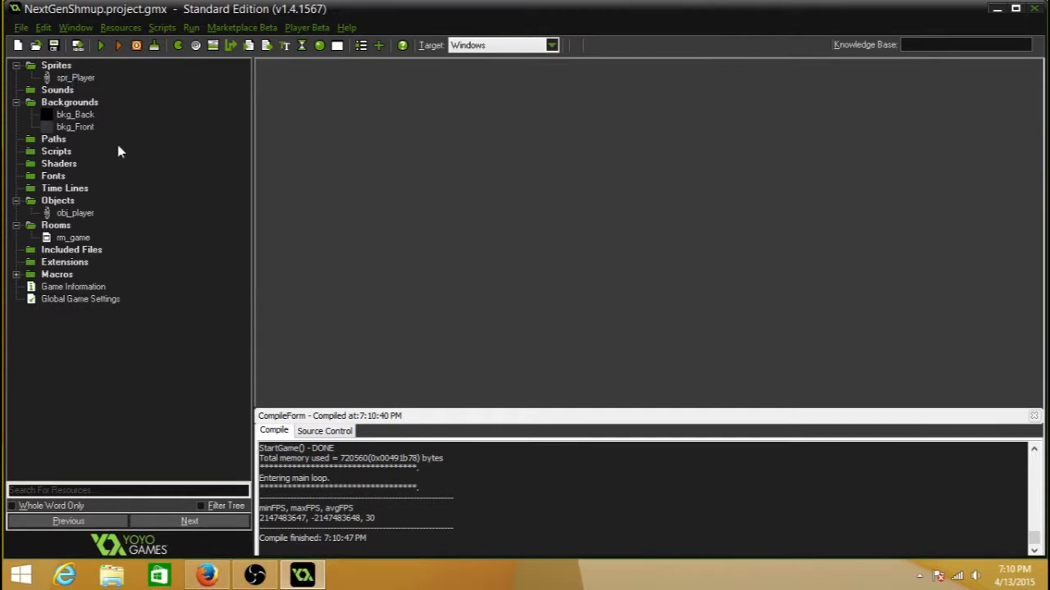
{"action": "left_click", "coordinate": [178, 45]}
{"action": "type", "text": "sp"}
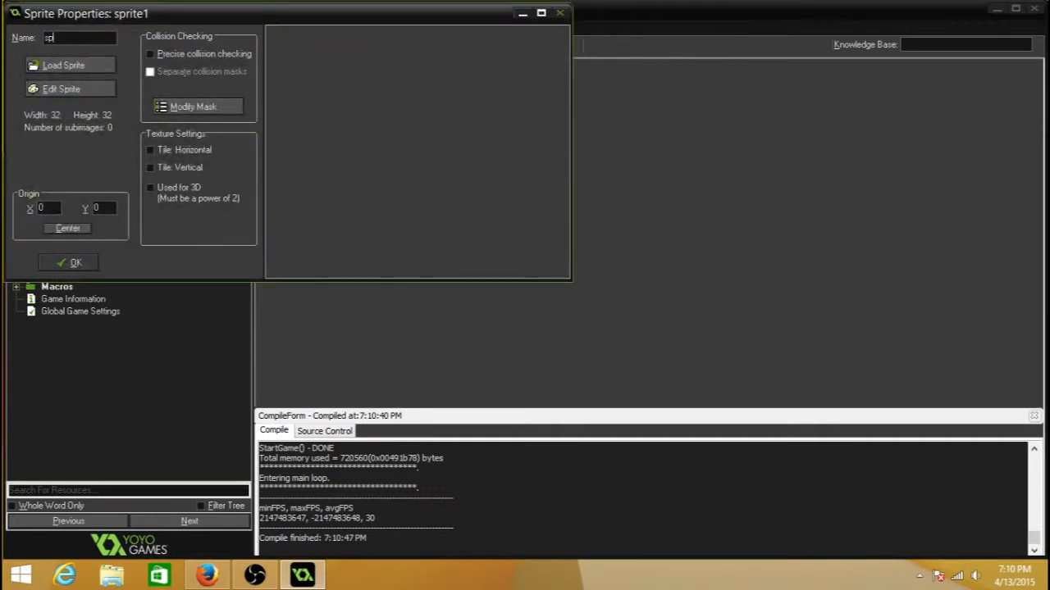
{"action": "type", "text": "r_playerLaser"}
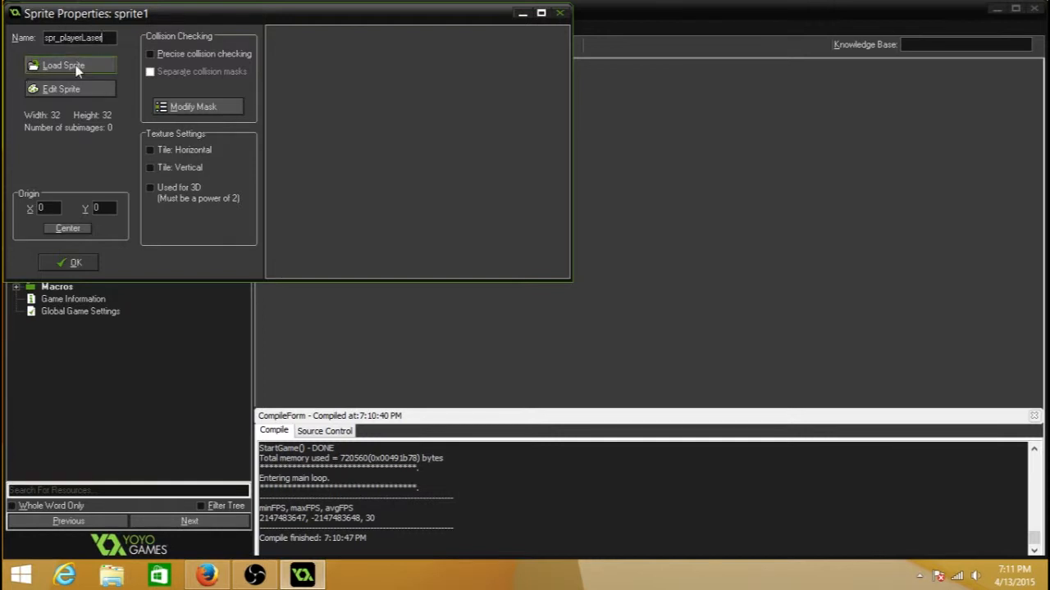
Step: Load the Player Laser image from the Graphics folder's Lasers subfolder into the sprite and centre its origin
{"action": "left_click", "coordinate": [75, 65]}
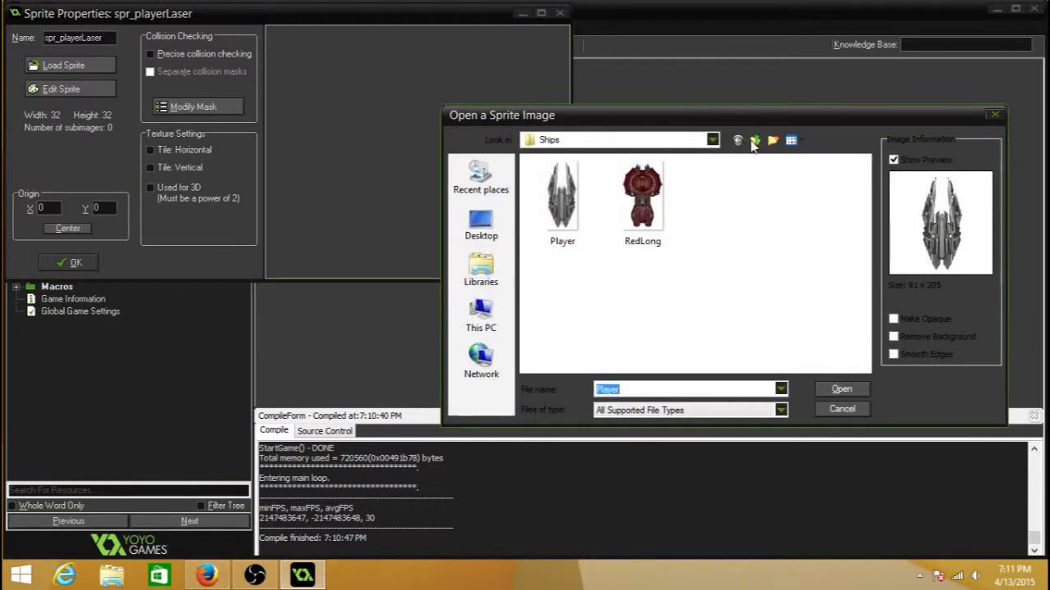
{"action": "left_click", "coordinate": [755, 141]}
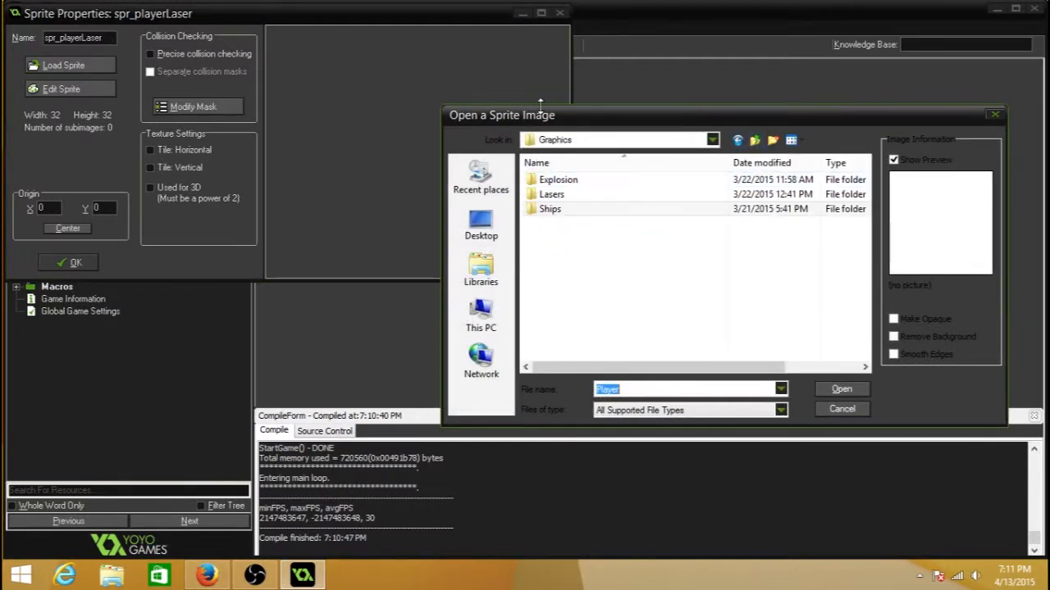
{"action": "left_click_drag", "start_coordinate": [541, 118], "coordinate": [485, 110]}
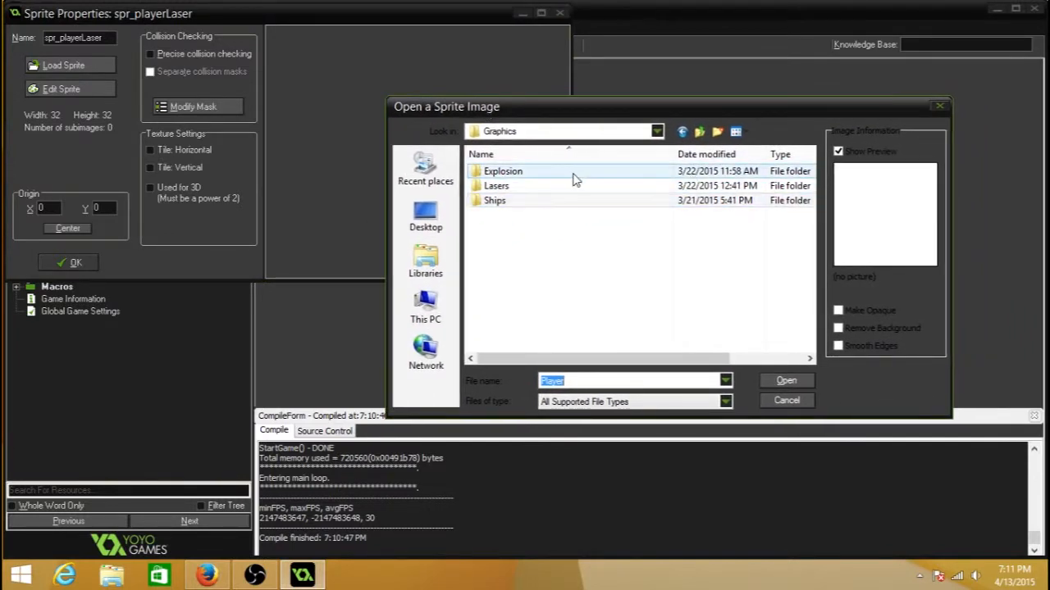
{"action": "double_click", "coordinate": [501, 188]}
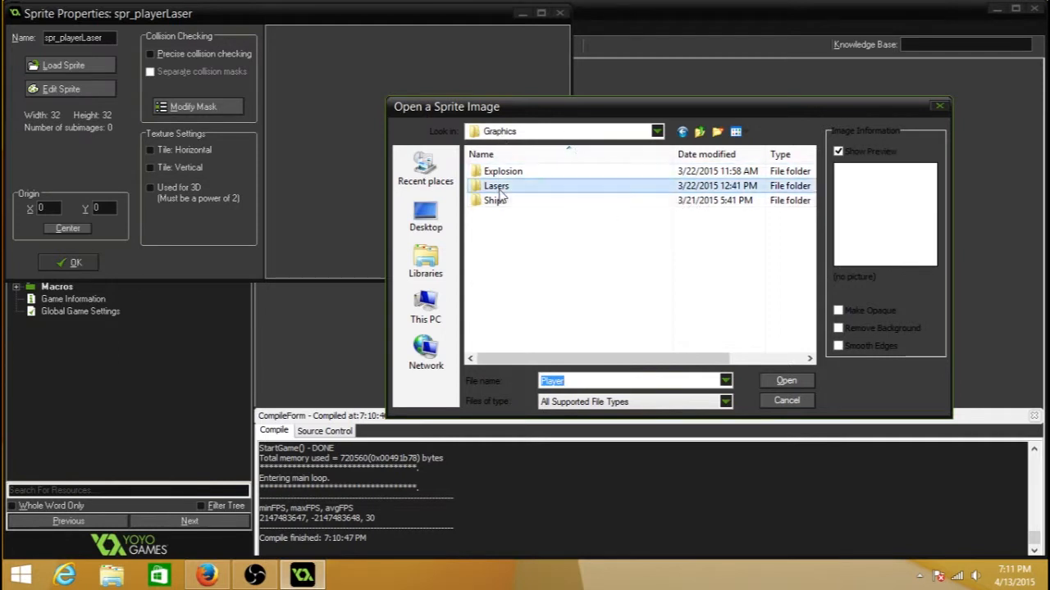
{"action": "left_click", "coordinate": [597, 199]}
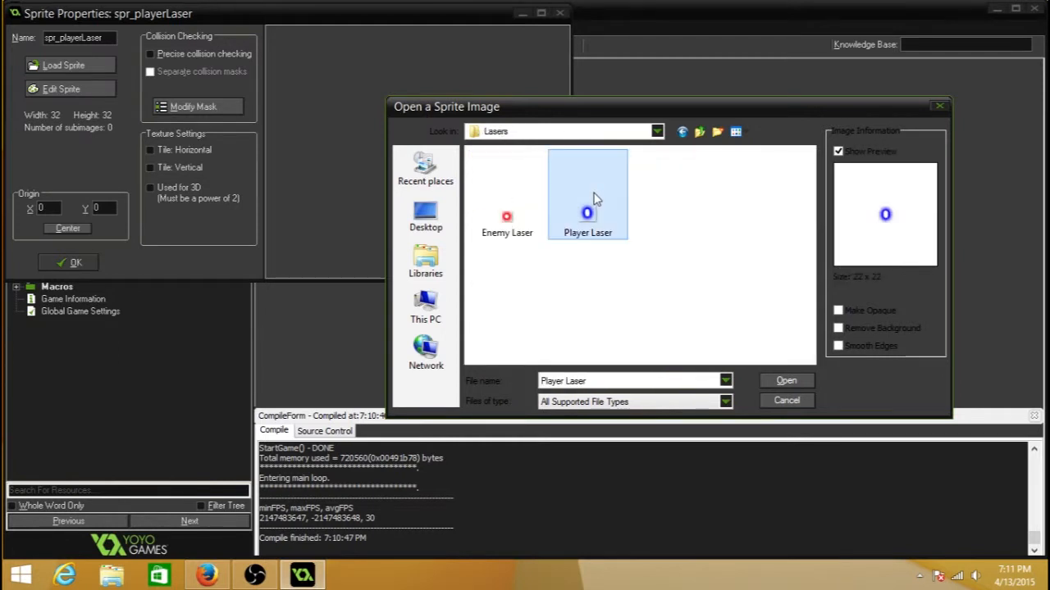
{"action": "left_click", "coordinate": [780, 382]}
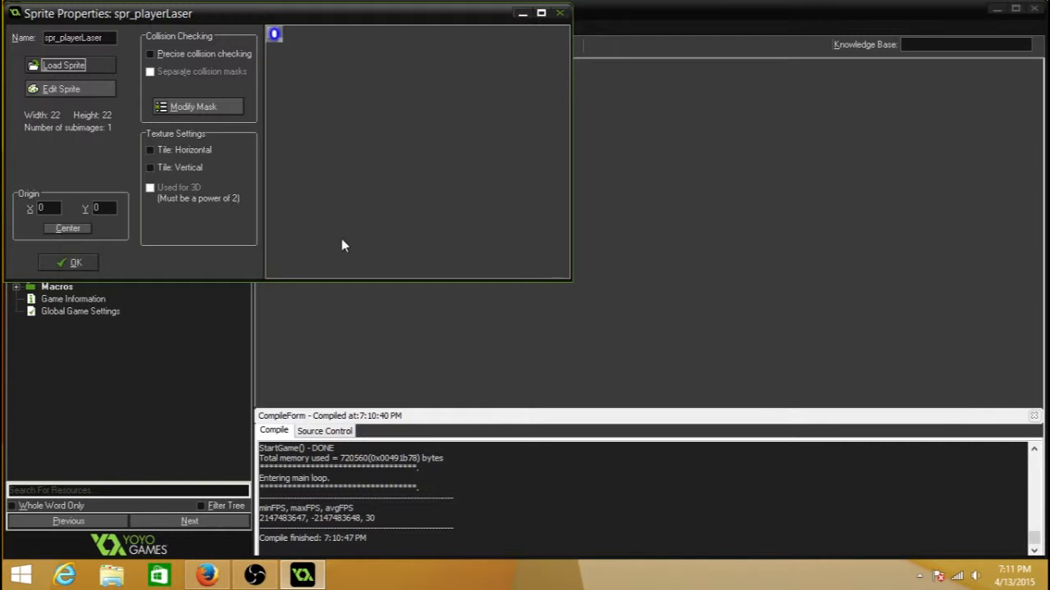
{"action": "left_click", "coordinate": [71, 230]}
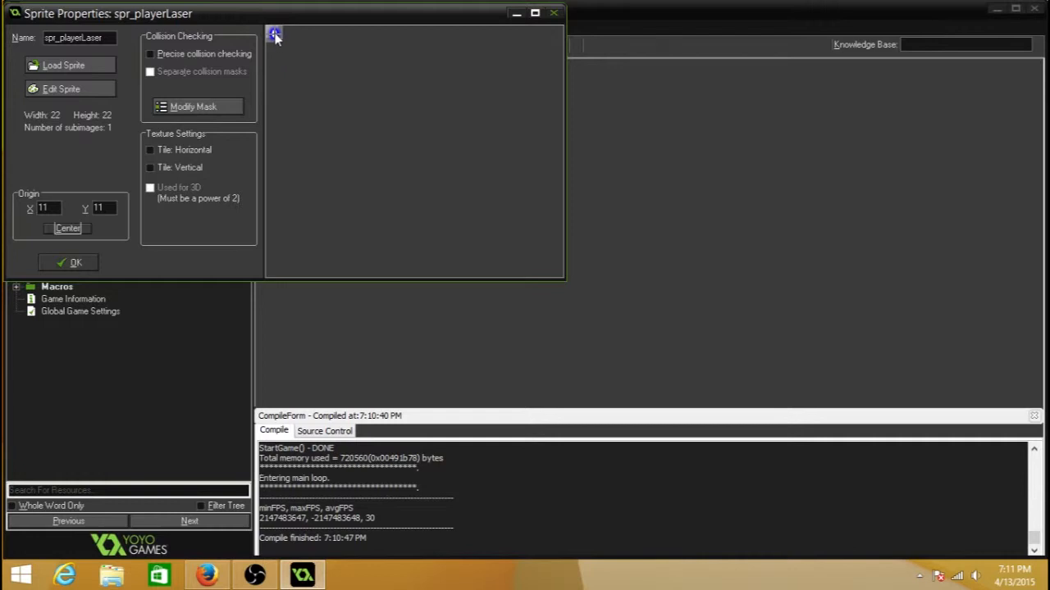
{"action": "left_click", "coordinate": [69, 262]}
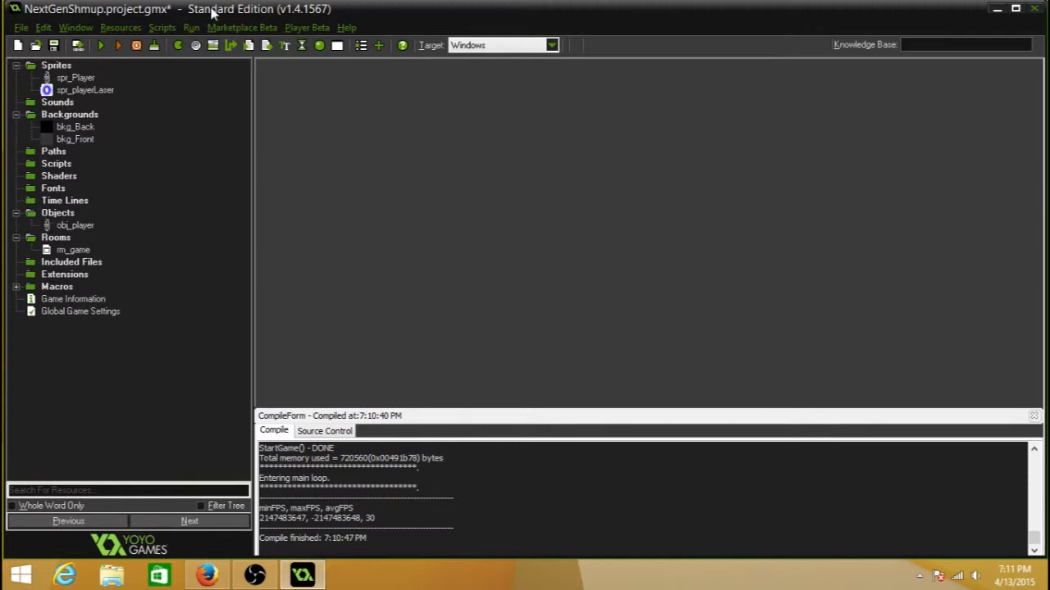
Step: Create a new object named obj_playerLaser and assign it the spr_playerLaser sprite
{"action": "left_click", "coordinate": [320, 45]}
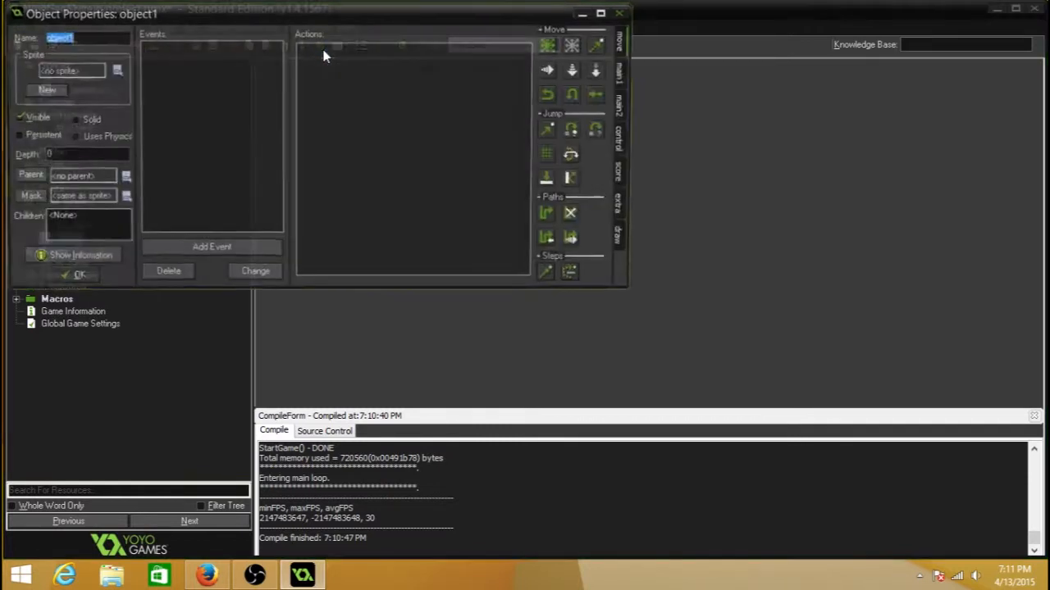
{"action": "left_click_drag", "start_coordinate": [360, 41], "coordinate": [563, 125]}
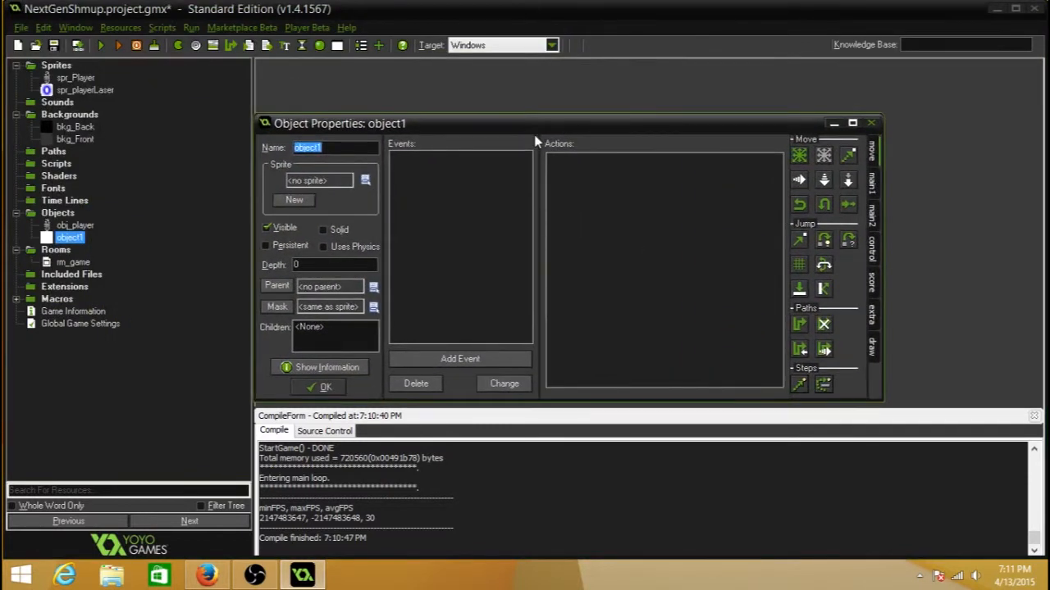
{"action": "type", "text": "obj_player"}
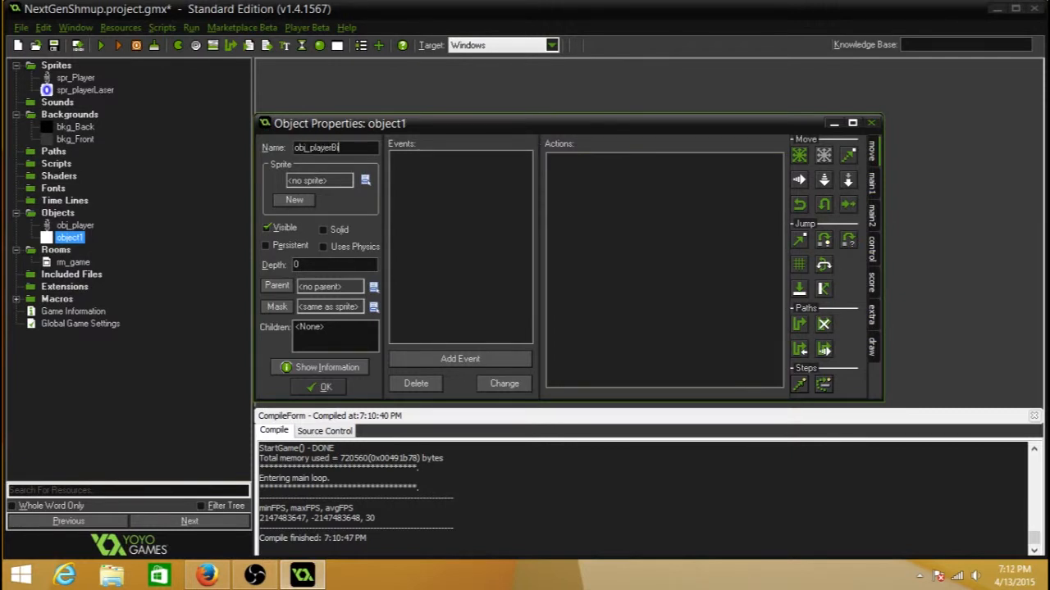
{"action": "type", "text": "B"}
{"action": "key", "text": "BackSpace"}
{"action": "type", "text": "Laser"}
{"action": "left_click", "coordinate": [365, 183]}
{"action": "left_click", "coordinate": [410, 225]}
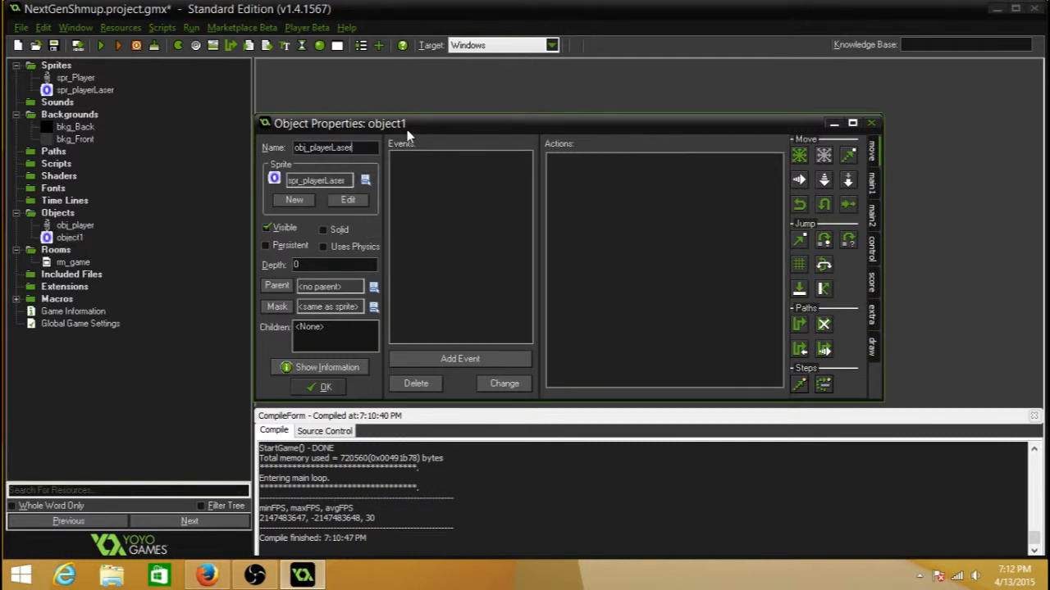
{"action": "mouse_move", "coordinate": [417, 133]}
{"action": "left_mouse_down"}
{"action": "mouse_move", "coordinate": [431, 148]}
{"action": "mouse_move", "coordinate": [425, 135]}
{"action": "left_mouse_up"}
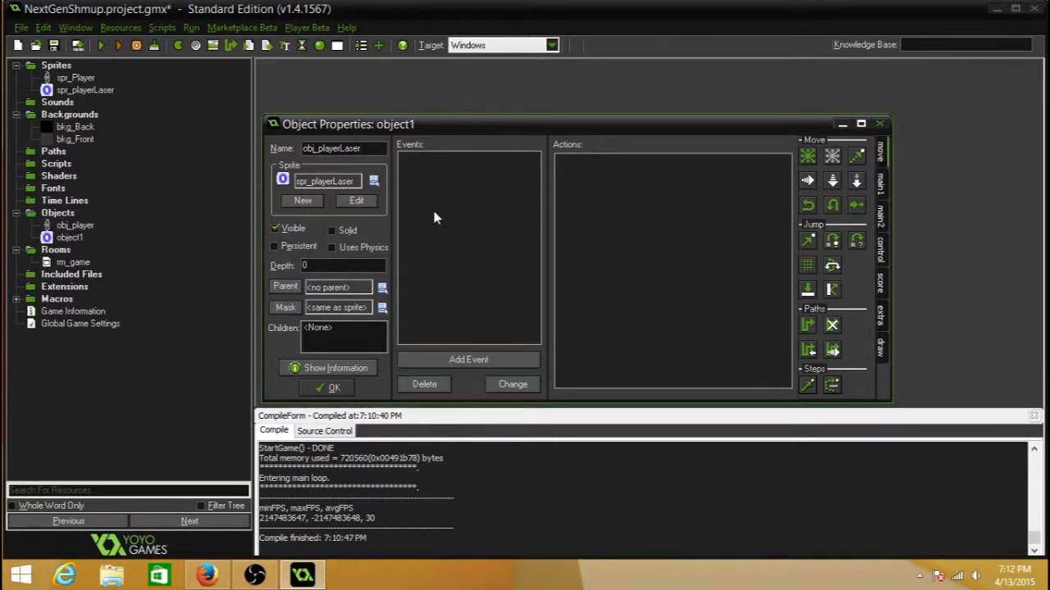
Step: Add a Create event to obj_playerLaser with a Move Fixed action going straight up at speed 10
{"action": "left_click", "coordinate": [476, 358]}
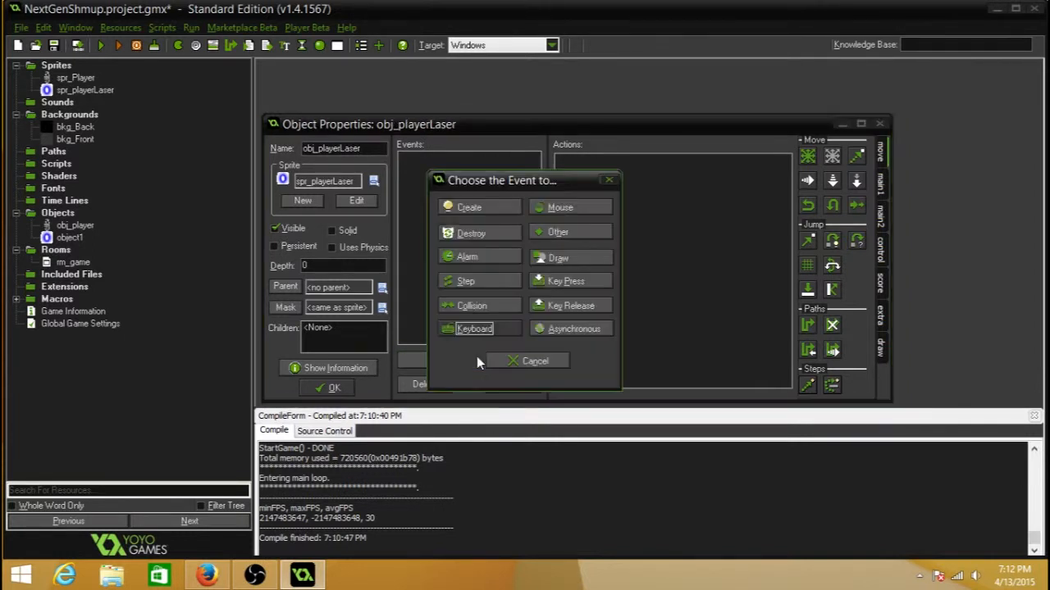
{"action": "left_click", "coordinate": [478, 207]}
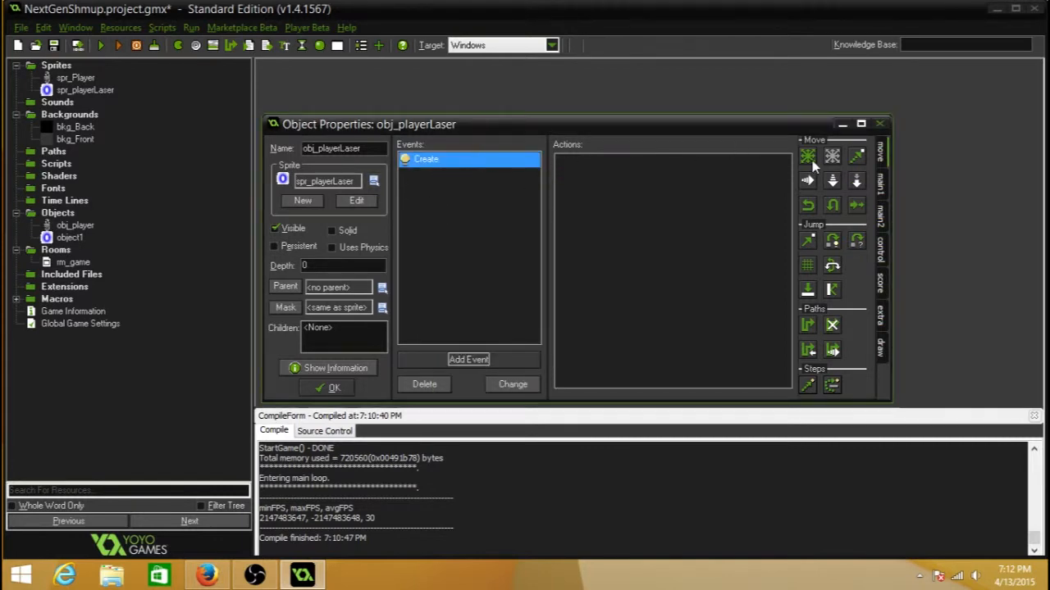
{"action": "left_click_drag", "start_coordinate": [808, 156], "coordinate": [711, 271]}
{"action": "left_click", "coordinate": [620, 241]}
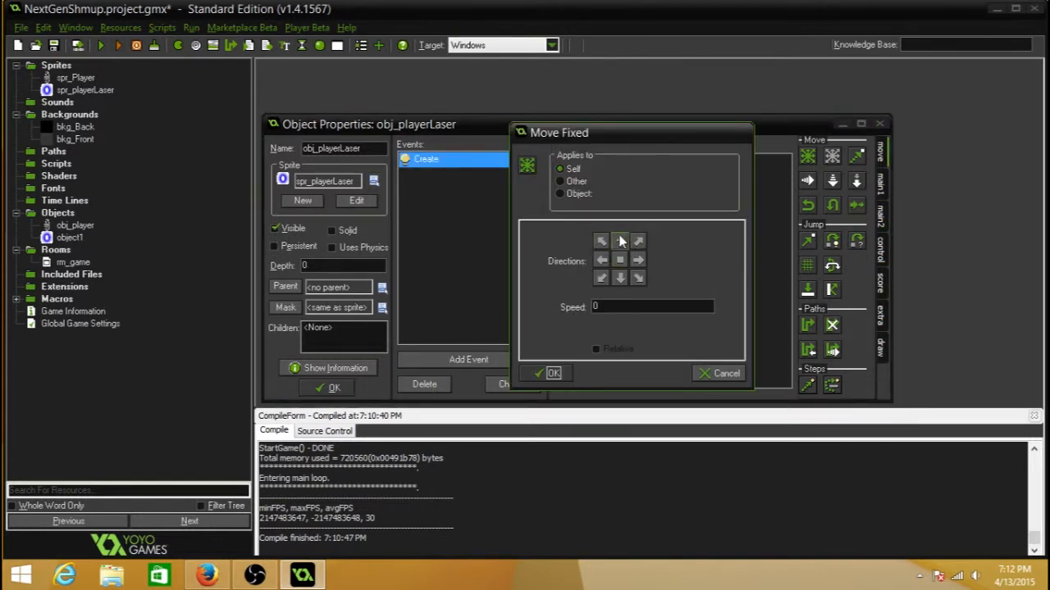
{"action": "double_click", "coordinate": [597, 307]}
{"action": "type", "text": "10"}
{"action": "left_click", "coordinate": [550, 375]}
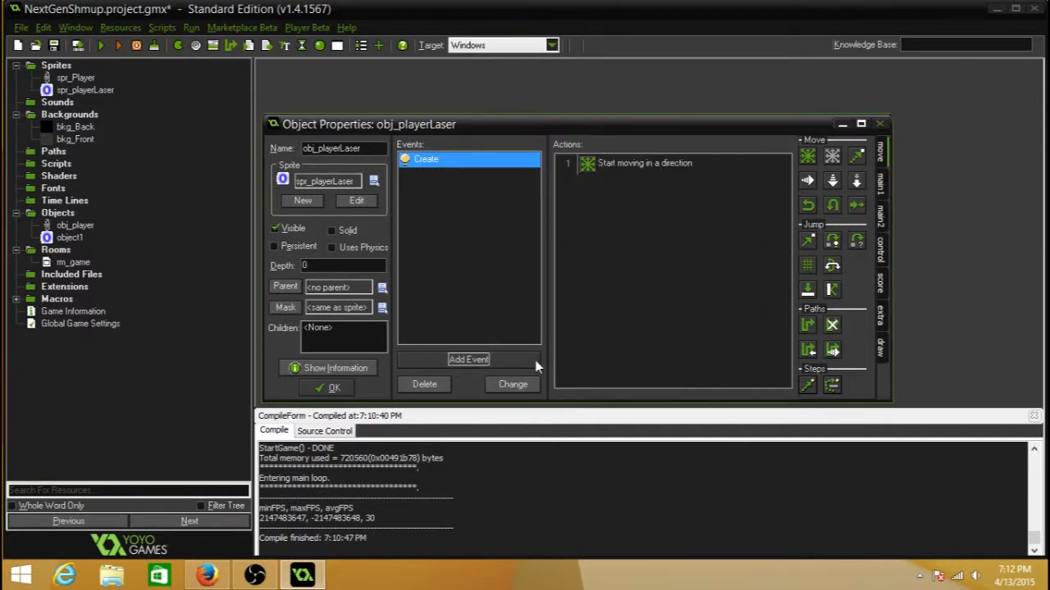
{"action": "left_click", "coordinate": [334, 388]}
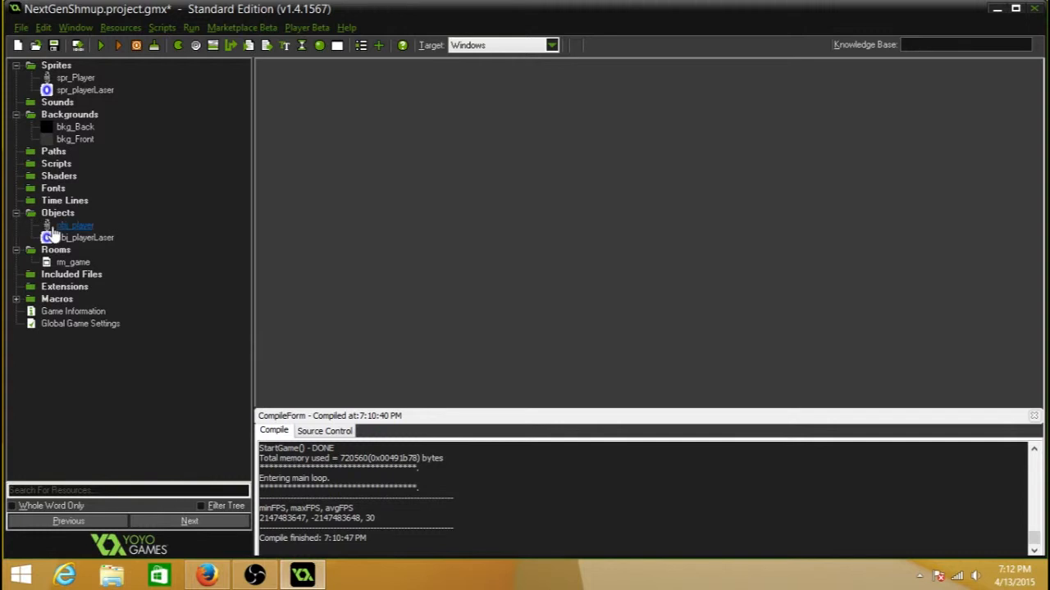
Step: Add a Key Press event for the letter Z to obj_player
{"action": "double_click", "coordinate": [66, 226]}
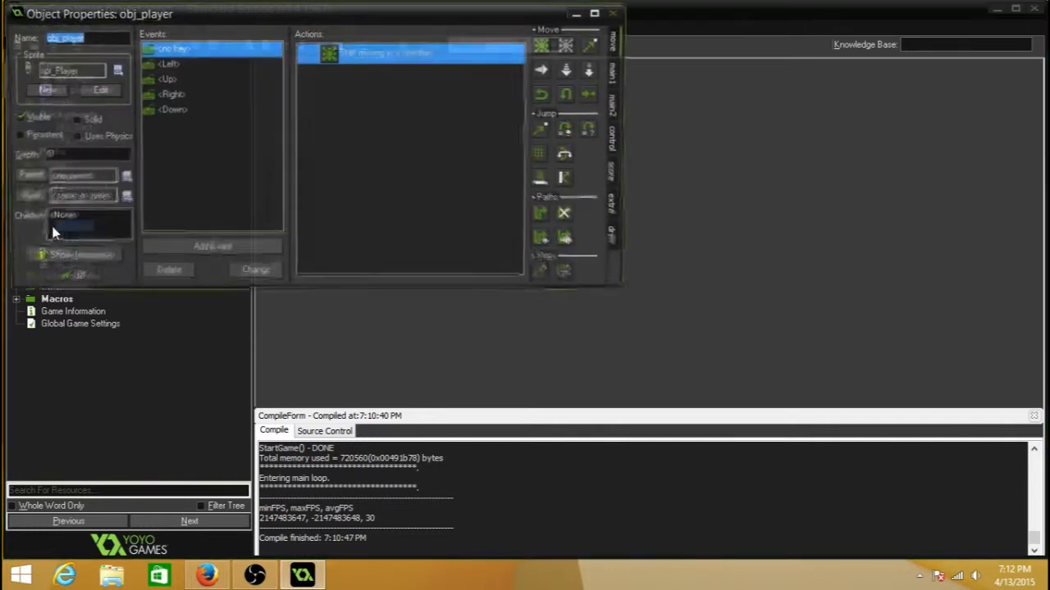
{"action": "left_click", "coordinate": [265, 254]}
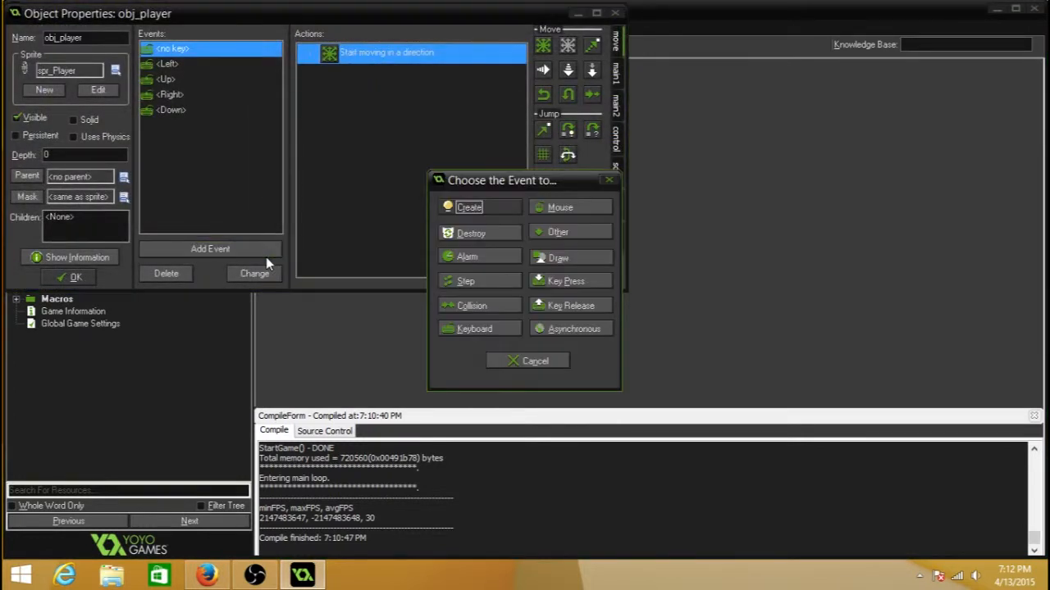
{"action": "left_click", "coordinate": [566, 281]}
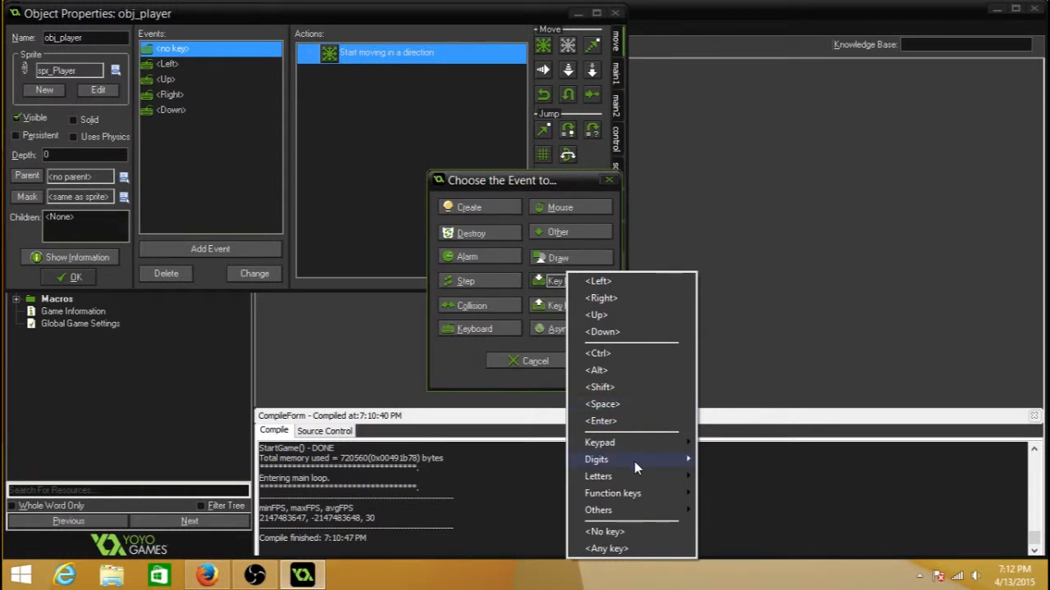
{"action": "mouse_move", "coordinate": [669, 480]}
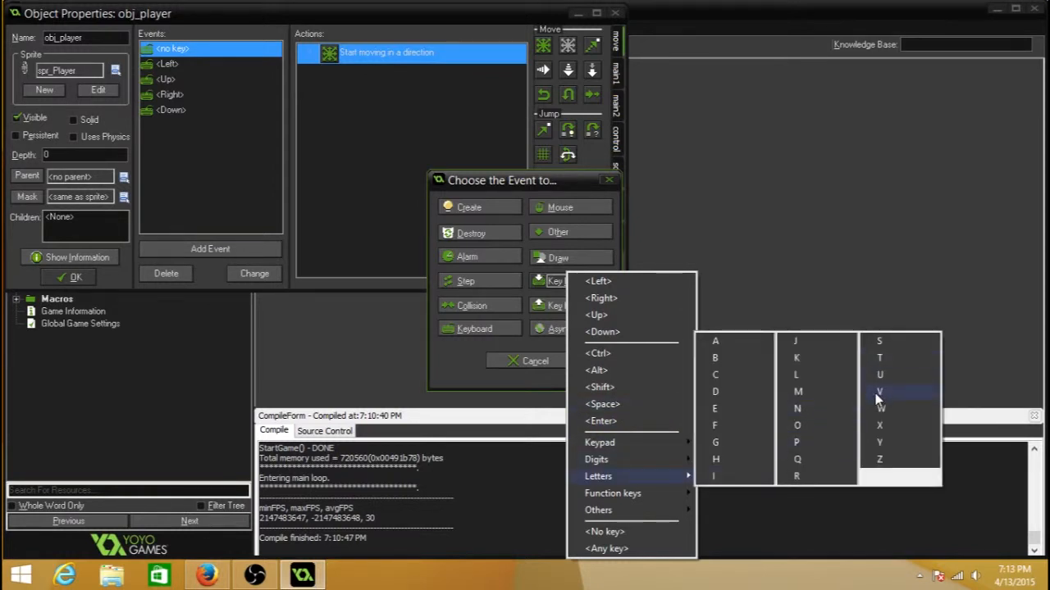
{"action": "mouse_move", "coordinate": [634, 515]}
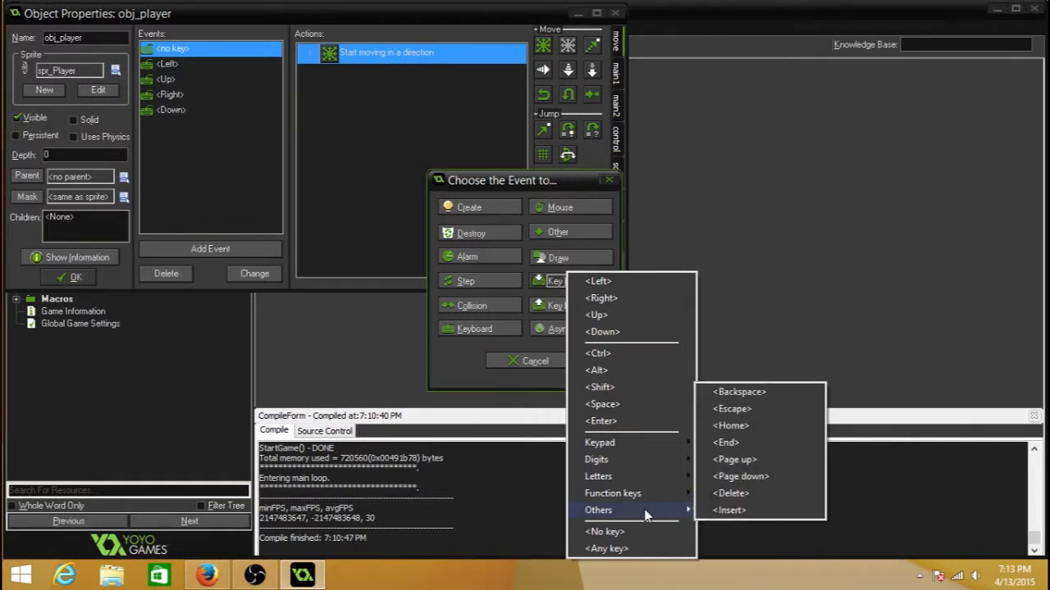
{"action": "mouse_move", "coordinate": [634, 477]}
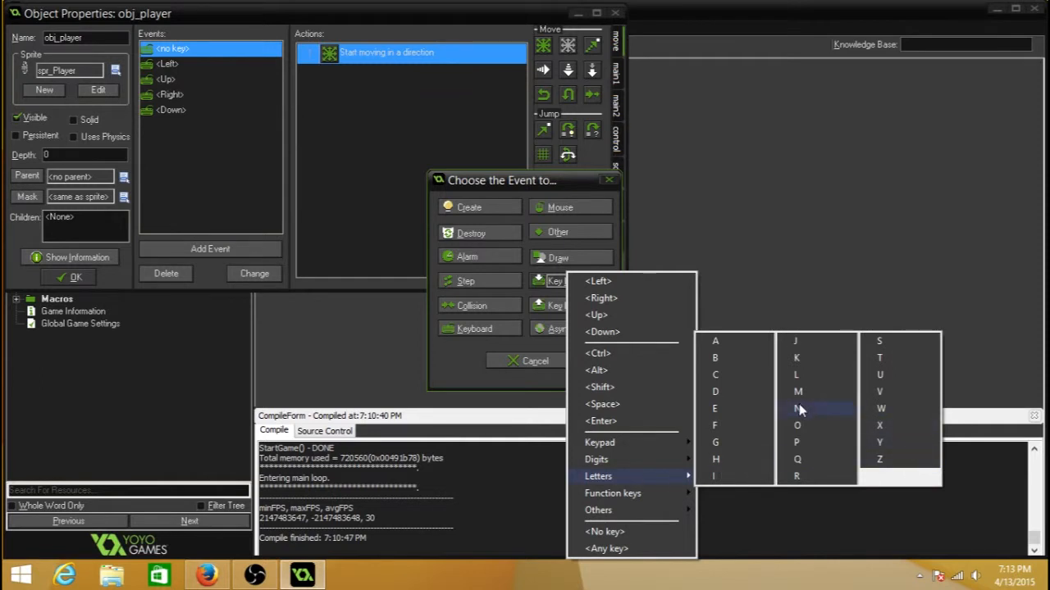
{"action": "left_click", "coordinate": [902, 461]}
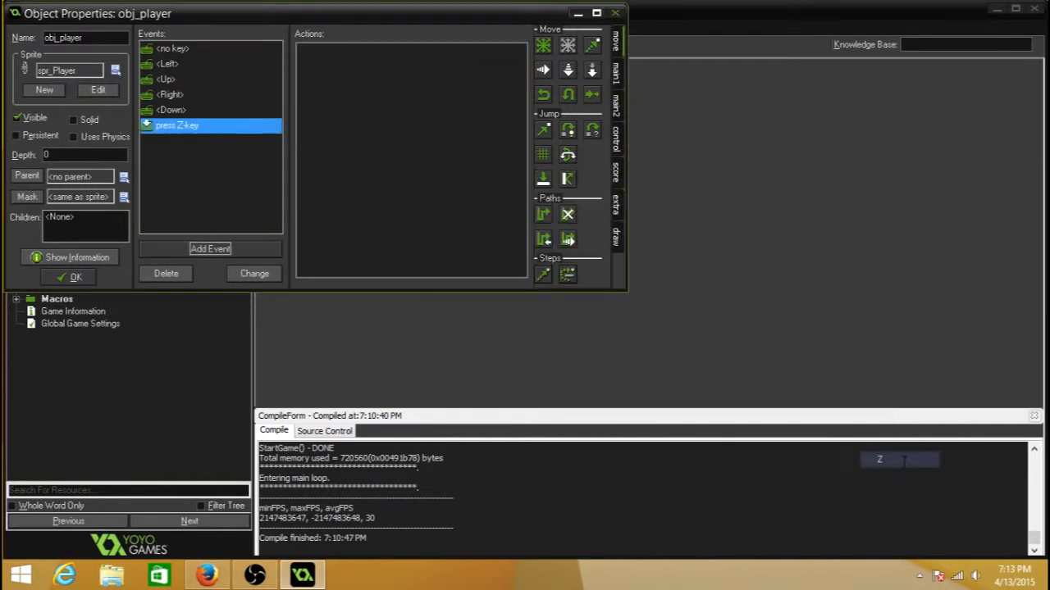
Step: Add a Create Instance action to the Z event that spawns obj_playerLaser at x 0, y 0 with Relative enabled
{"action": "left_click", "coordinate": [615, 73]}
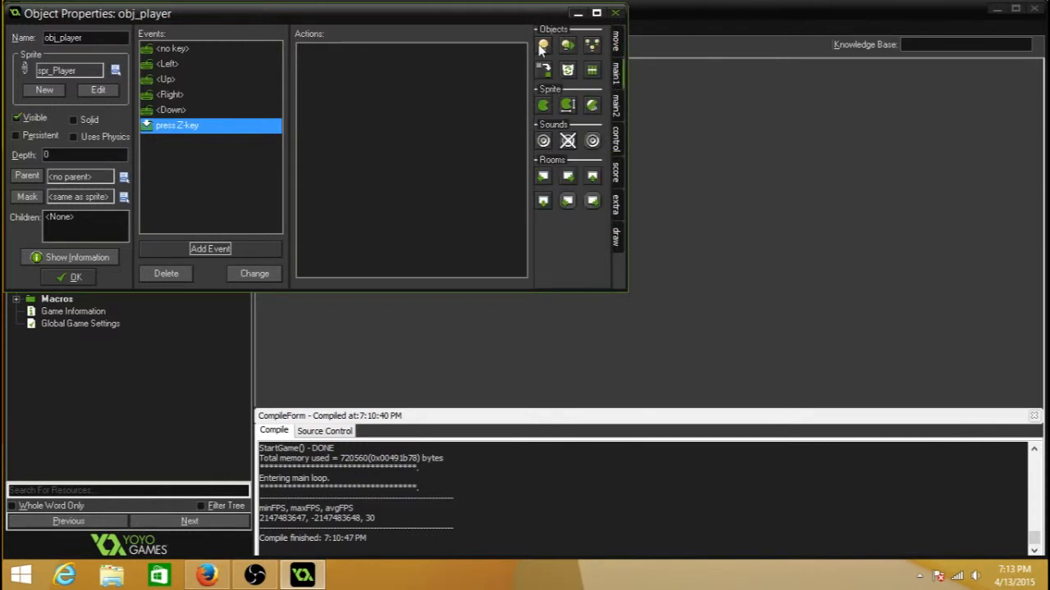
{"action": "left_click_drag", "start_coordinate": [543, 45], "coordinate": [397, 110]}
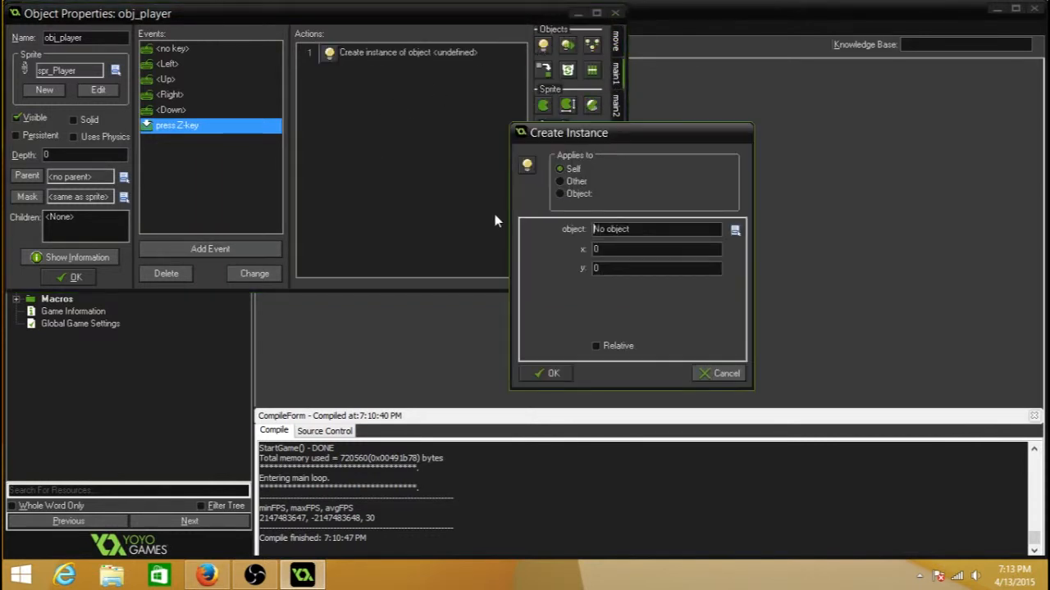
{"action": "left_click", "coordinate": [633, 237]}
{"action": "left_click", "coordinate": [706, 283]}
{"action": "double_click", "coordinate": [600, 268]}
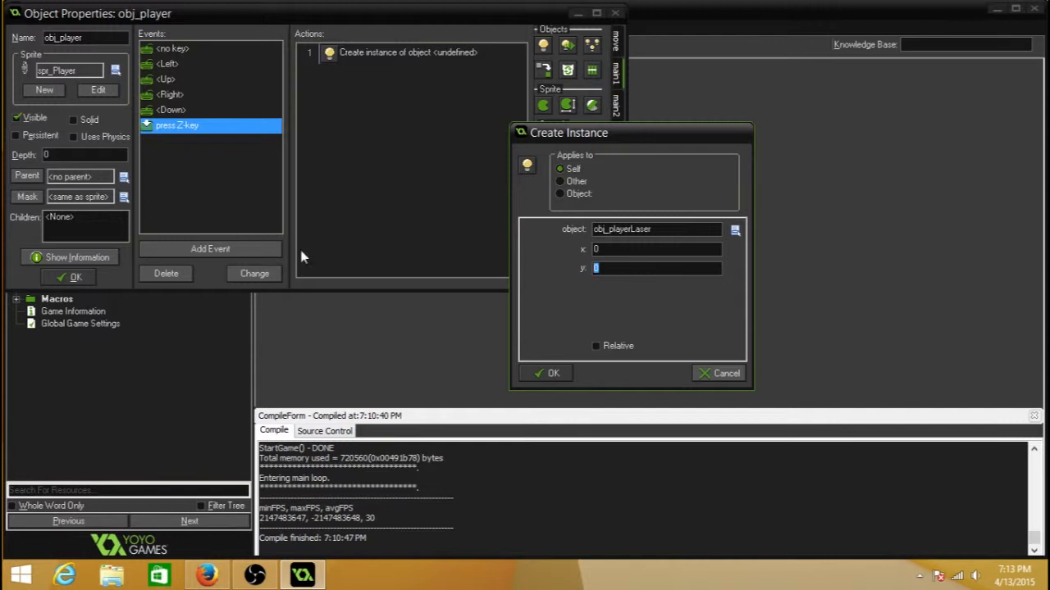
{"action": "left_click", "coordinate": [603, 346]}
{"action": "left_click", "coordinate": [549, 374]}
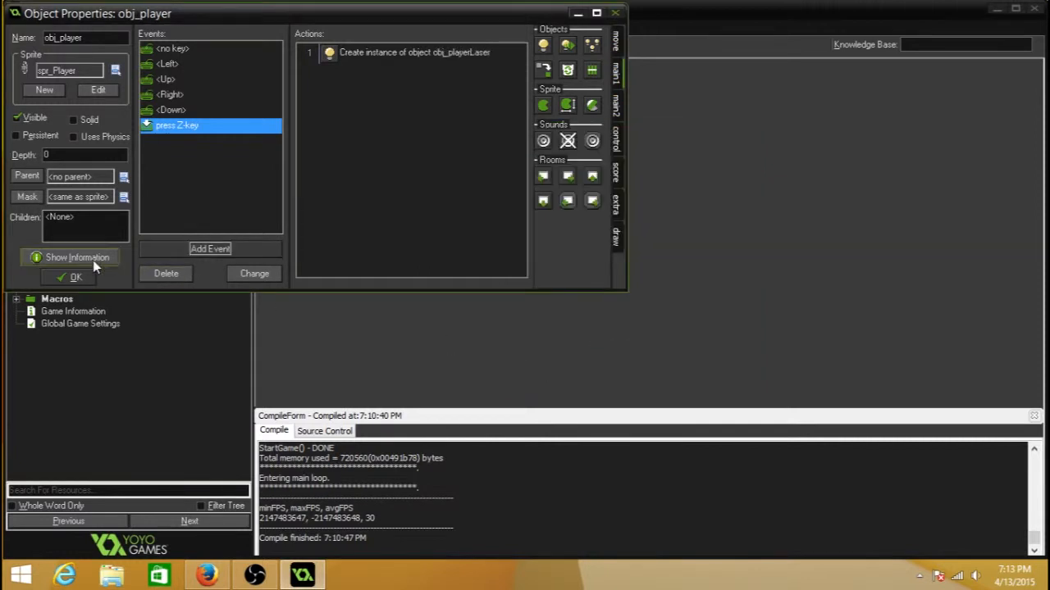
{"action": "left_click", "coordinate": [70, 277]}
Step: Centre the origin of spr_Player, then shift it slightly upward on the ship image
{"action": "double_click", "coordinate": [76, 77]}
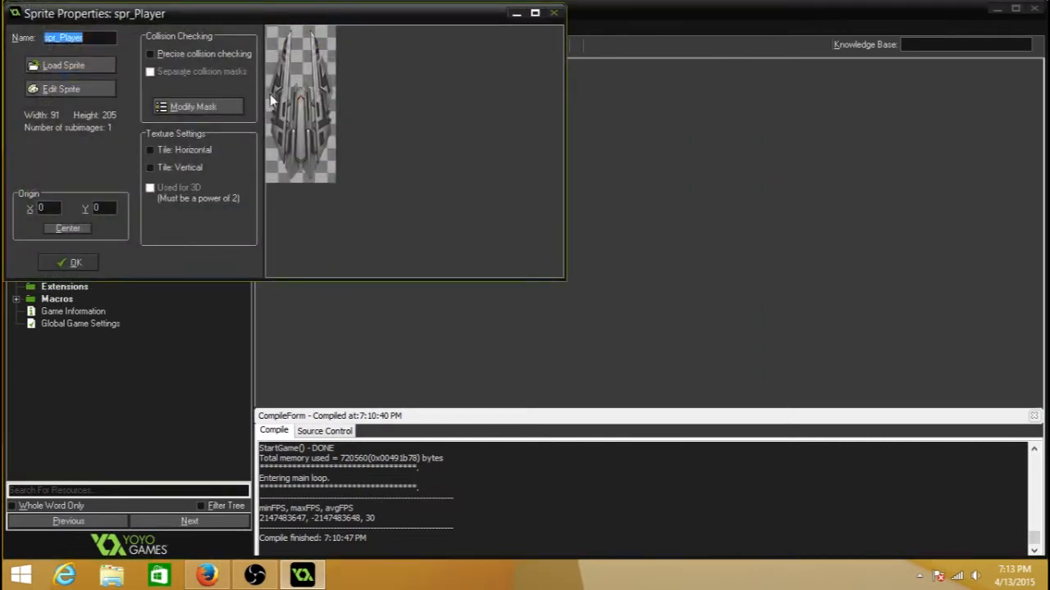
{"action": "left_click", "coordinate": [69, 229]}
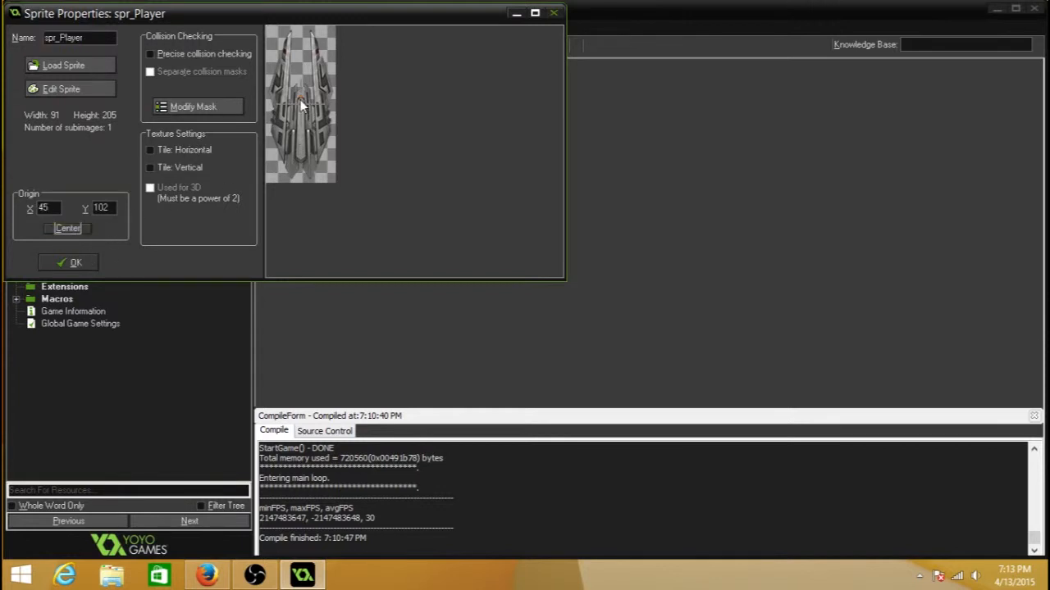
{"action": "left_click_drag", "start_coordinate": [298, 103], "coordinate": [299, 90]}
{"action": "left_click", "coordinate": [301, 89]}
{"action": "double_click", "coordinate": [51, 208]}
{"action": "left_click", "coordinate": [71, 262]}
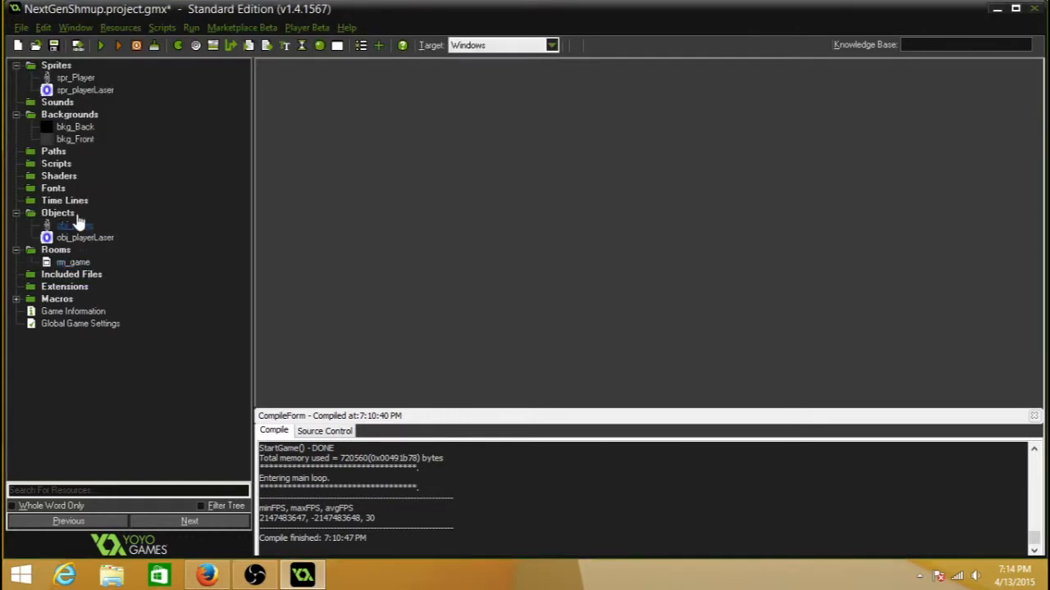
Step: Run the game and fly the ship around while firing lasers to check where the shots leave the ship, then close it
{"action": "double_click", "coordinate": [75, 225]}
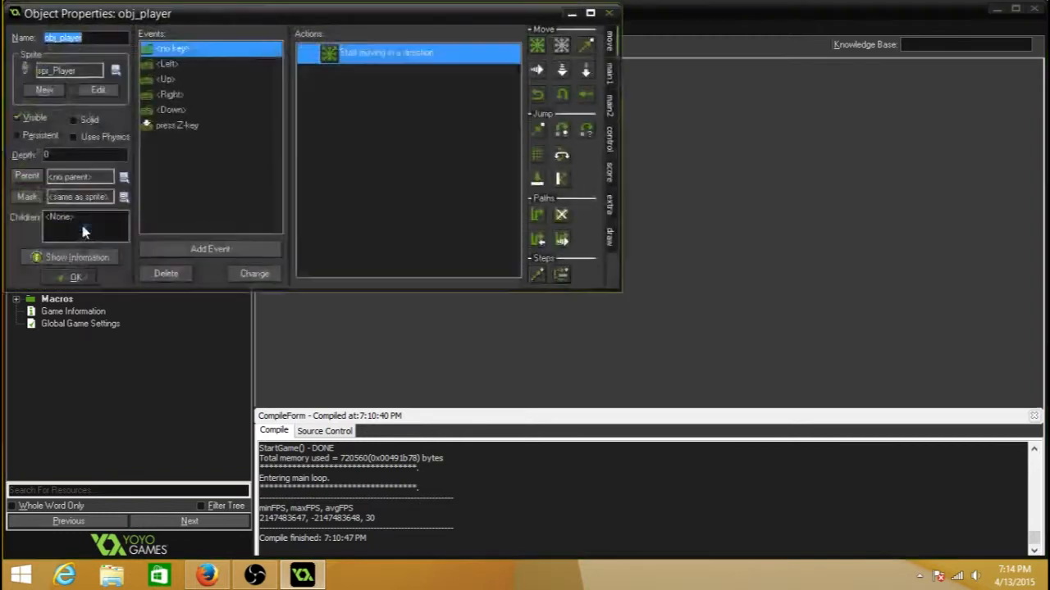
{"action": "left_click", "coordinate": [76, 277]}
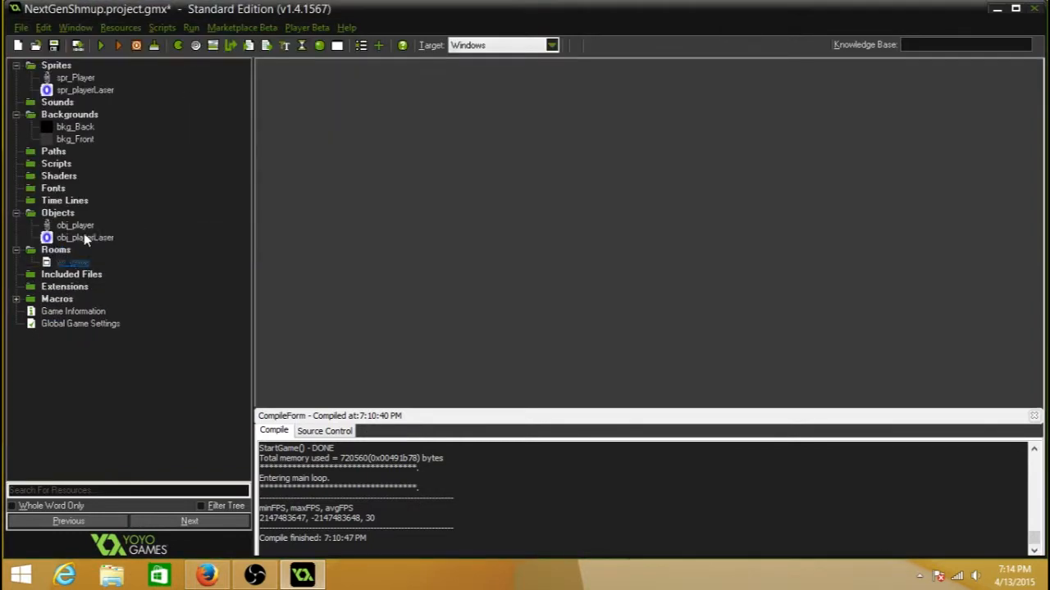
{"action": "left_click", "coordinate": [101, 45]}
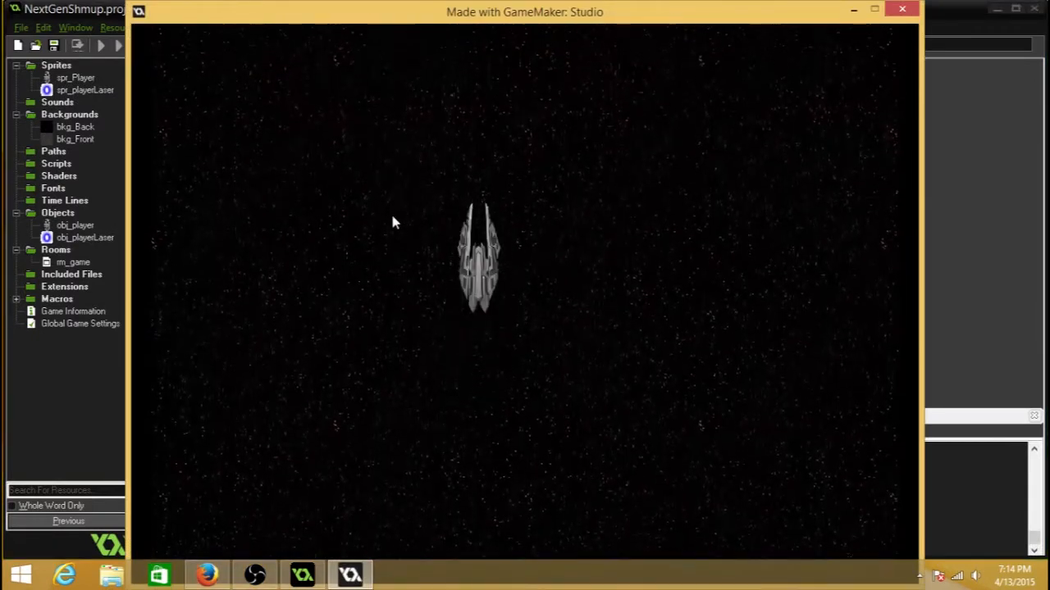
{"action": "key", "text": "Right"}
{"action": "key", "text": "Down"}
{"action": "key", "text": "Right"}
{"action": "key", "text": "Right"}
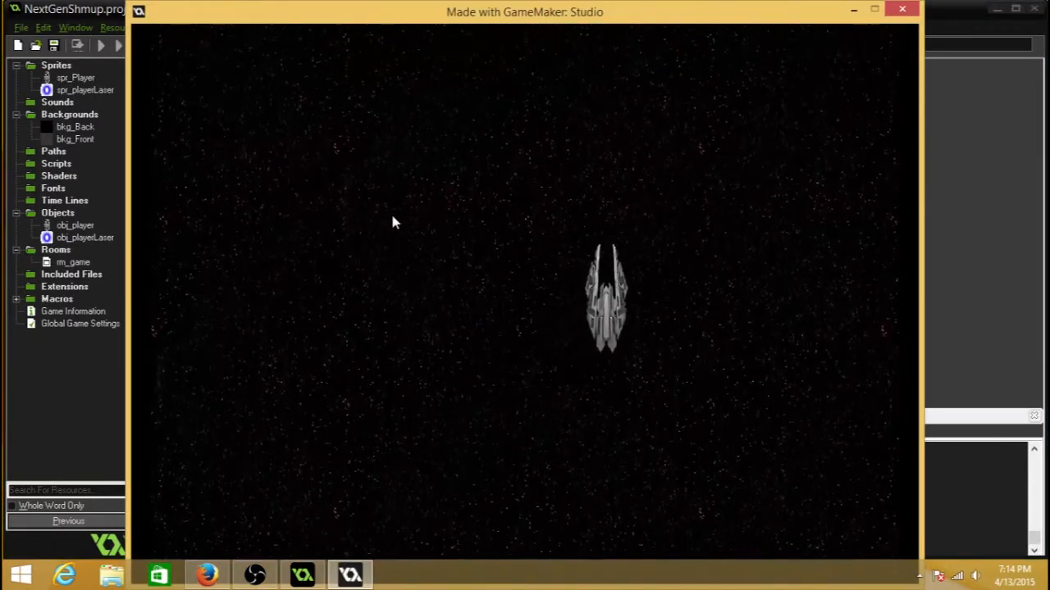
{"action": "key", "text": "space"}
{"action": "key", "text": "Down"}
{"action": "key", "text": "Down"}
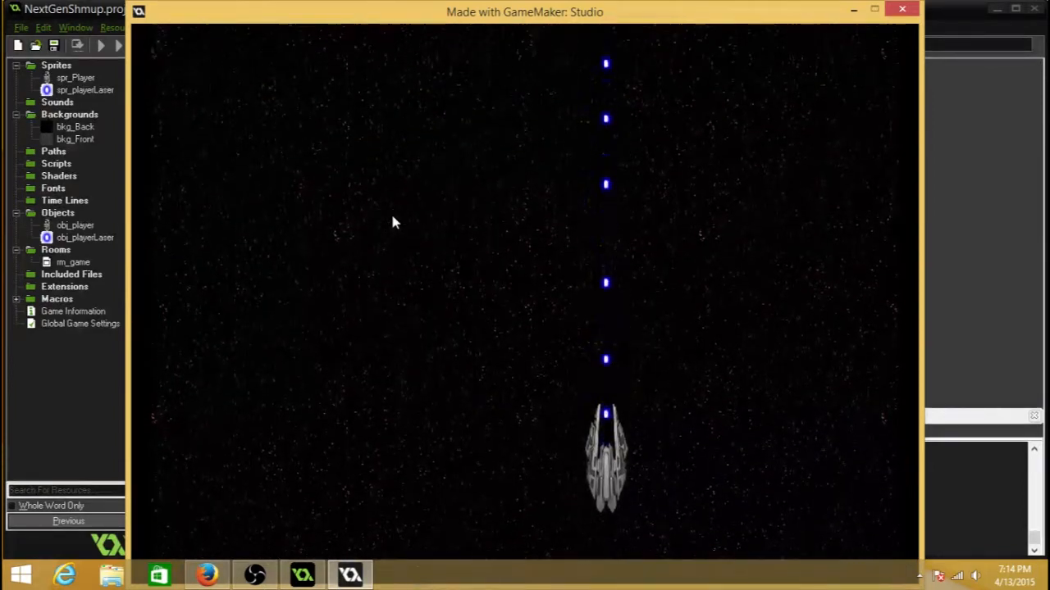
{"action": "key", "text": "Left"}
{"action": "key", "text": "Up"}
{"action": "key", "text": "Up"}
{"action": "key", "text": "Right"}
{"action": "key", "text": "space"}
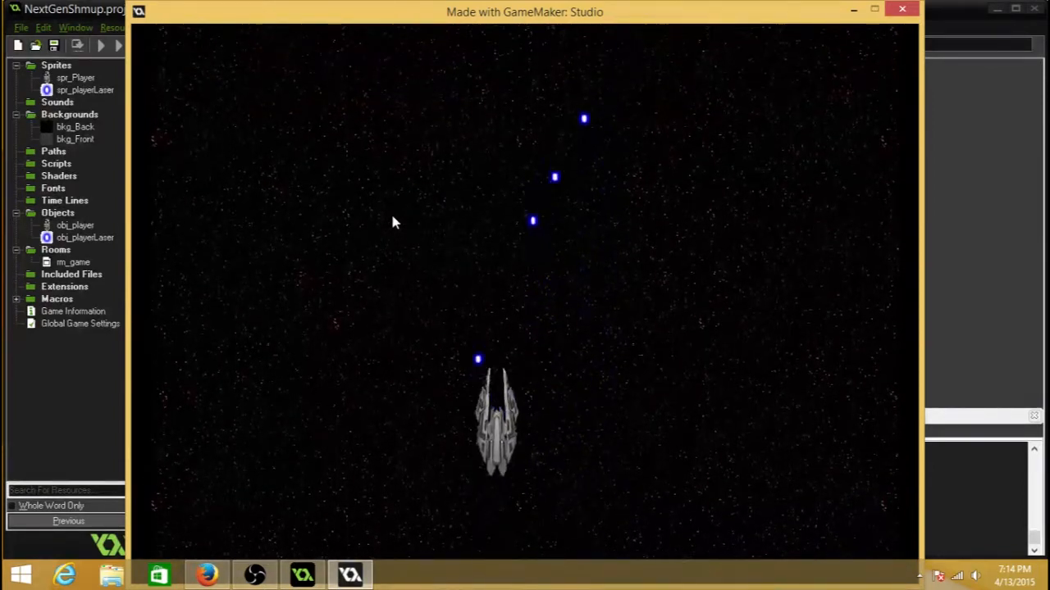
{"action": "key", "text": "Down"}
{"action": "key", "text": "Down"}
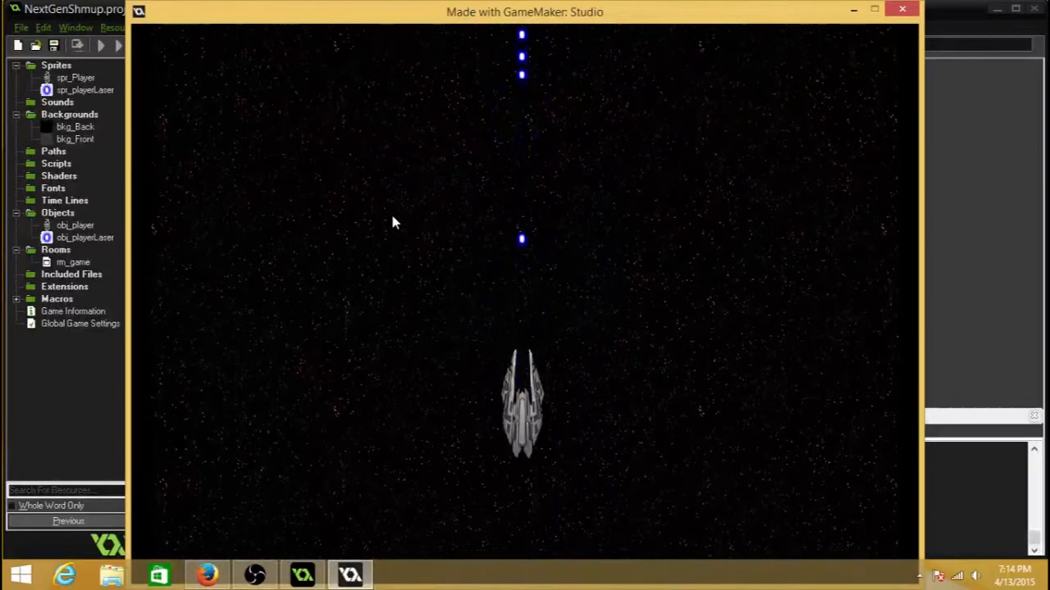
{"action": "key", "text": "space"}
{"action": "key", "text": "Up"}
{"action": "key", "text": "Right"}
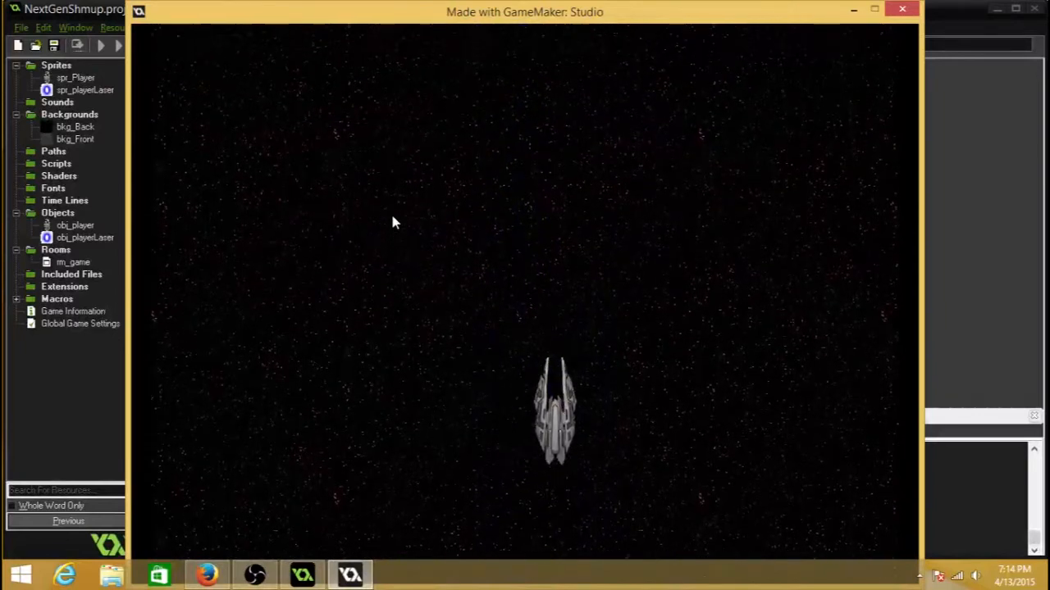
{"action": "key", "text": "space"}
{"action": "key", "text": "space"}
{"action": "key", "text": "space"}
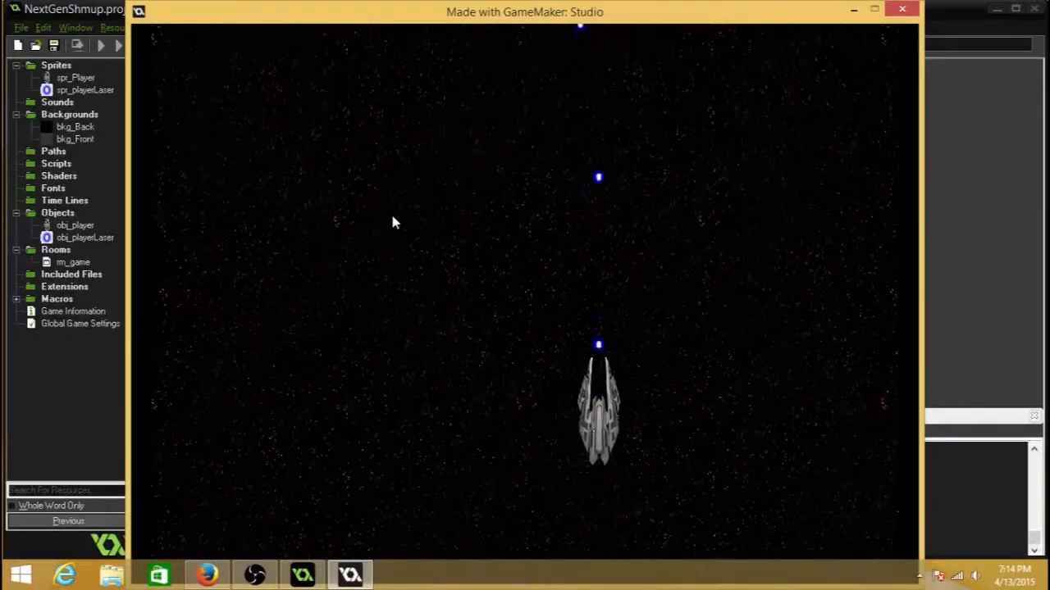
{"action": "key", "text": "space"}
{"action": "key", "text": "space"}
{"action": "key", "text": "space"}
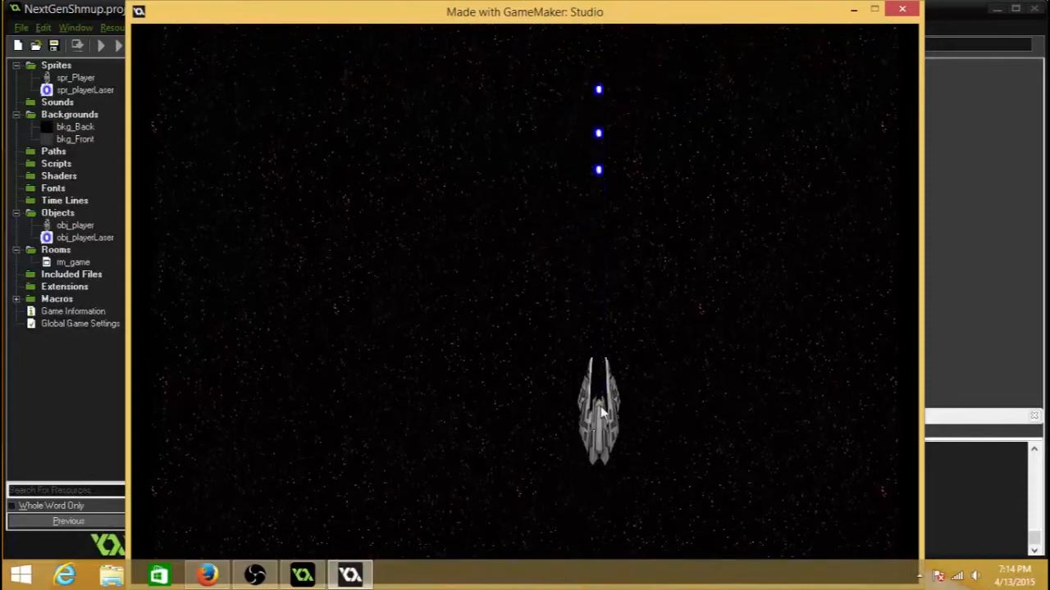
{"action": "left_click", "coordinate": [902, 9]}
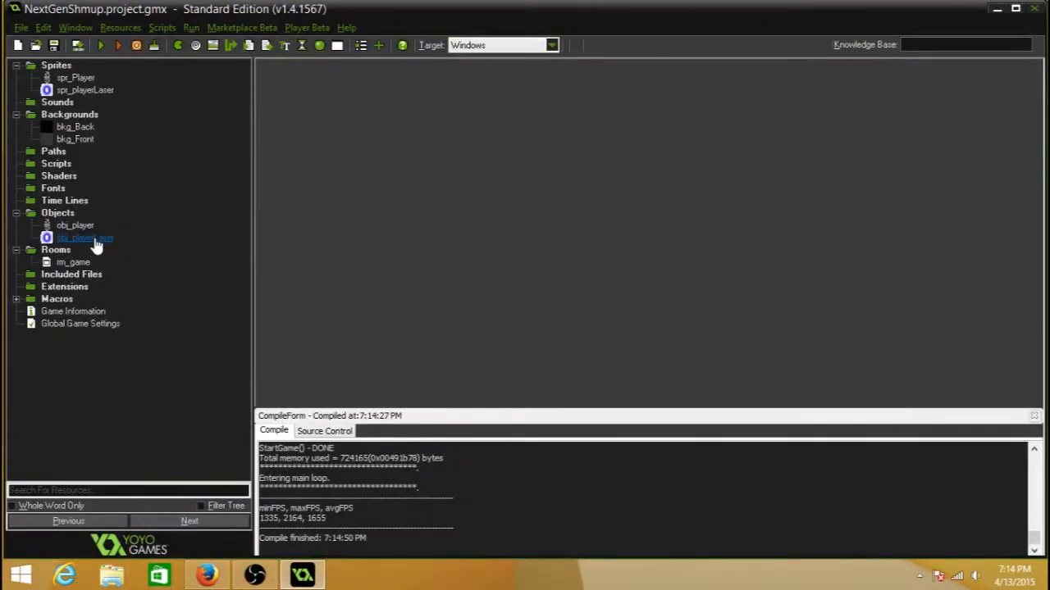
Step: Set the y offset to -10 in the Create Instance action of obj_player's Z key press event
{"action": "double_click", "coordinate": [75, 226]}
{"action": "left_click", "coordinate": [179, 126]}
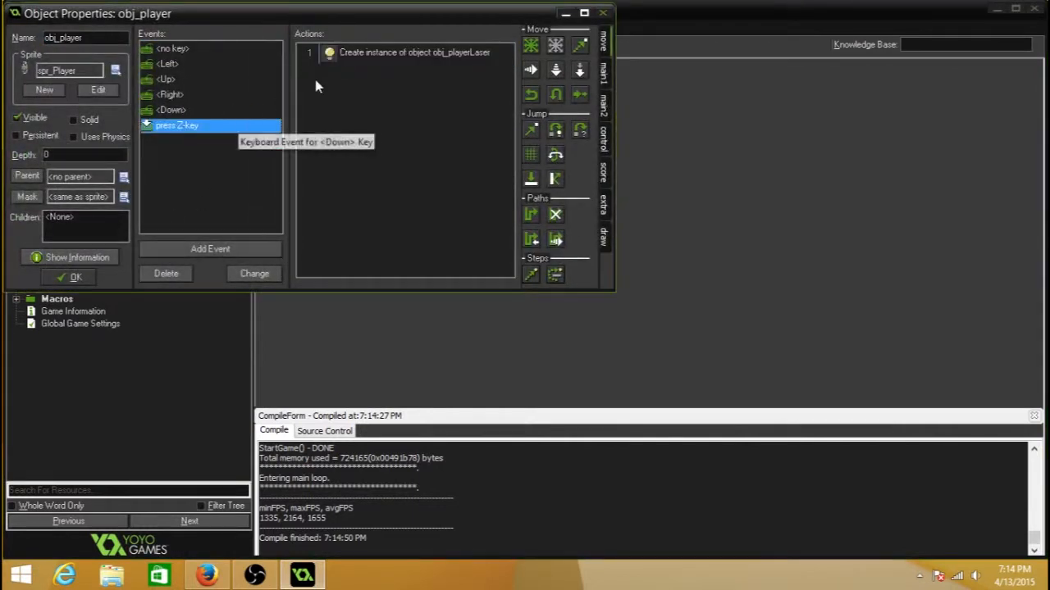
{"action": "double_click", "coordinate": [369, 56]}
{"action": "left_click_drag", "start_coordinate": [613, 268], "coordinate": [392, 193]}
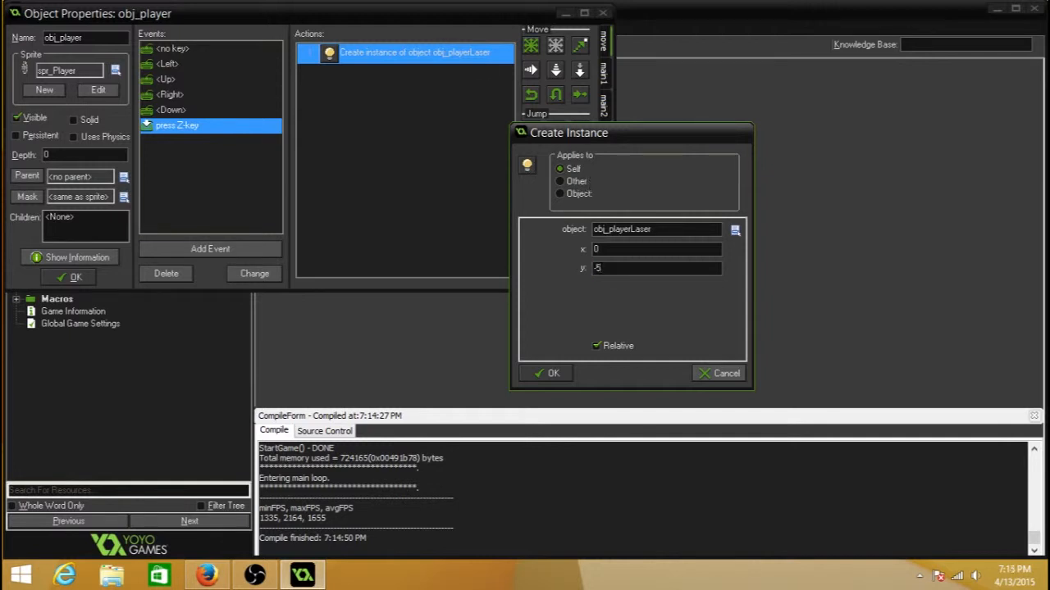
{"action": "type", "text": "-5"}
{"action": "key", "text": "BackSpace"}
{"action": "type", "text": "10"}
{"action": "left_click", "coordinate": [543, 373]}
{"action": "double_click", "coordinate": [420, 56]}
{"action": "left_click", "coordinate": [553, 374]}
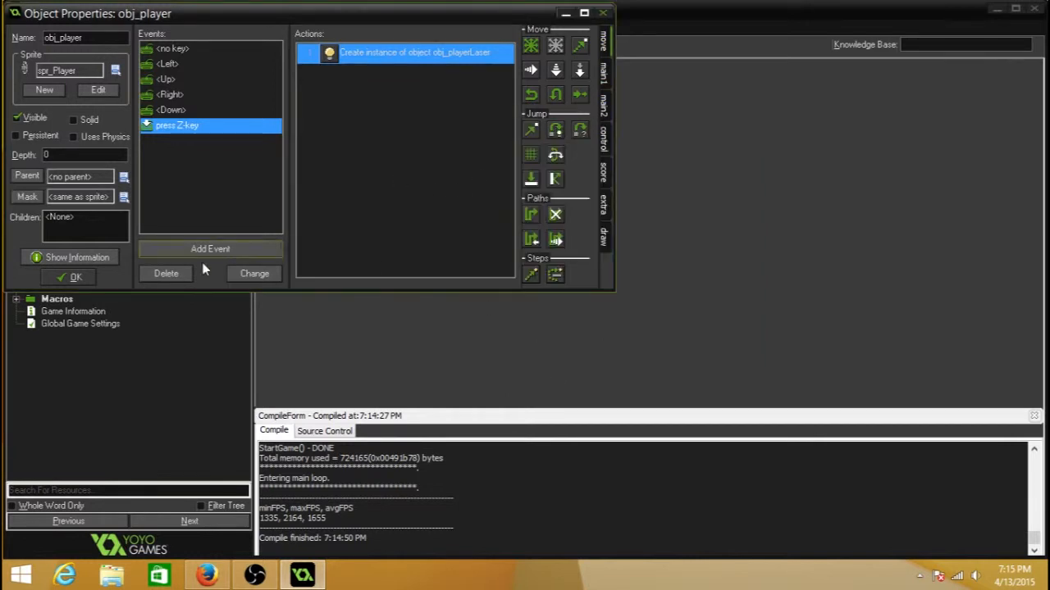
{"action": "left_click", "coordinate": [70, 279]}
Step: Test the laser's new spawn offset in the running game, firing repeatedly while moving the ship down and up
{"action": "left_click", "coordinate": [102, 46]}
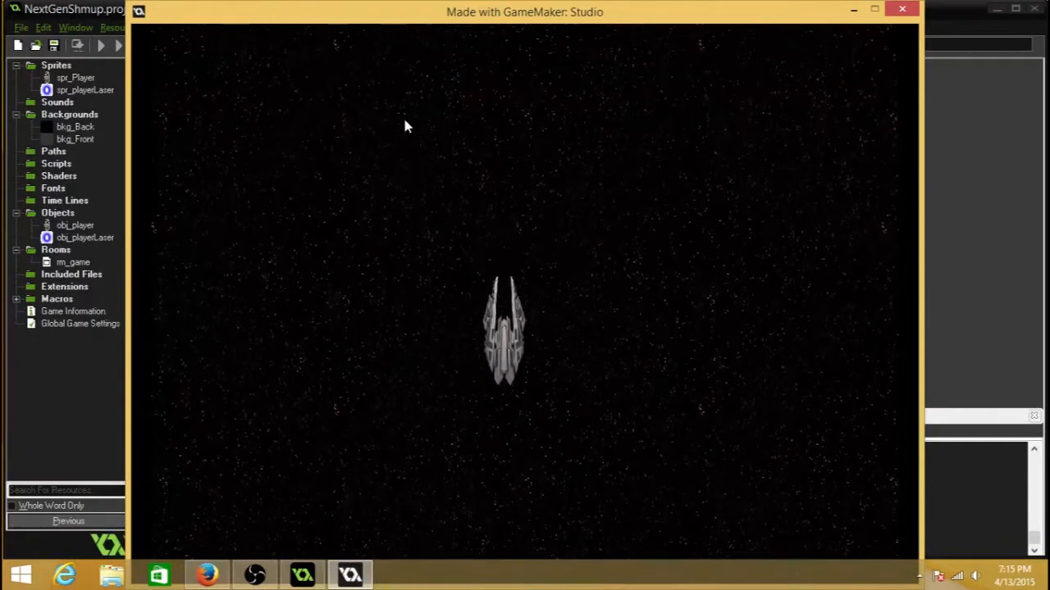
{"action": "key", "text": "Down"}
{"action": "key", "text": "space"}
{"action": "key", "text": "space"}
{"action": "key", "text": "space"}
{"action": "key", "text": "space"}
{"action": "key", "text": "space"}
{"action": "key", "text": "space"}
{"action": "key", "text": "space"}
{"action": "key", "text": "space"}
{"action": "key", "text": "Up"}
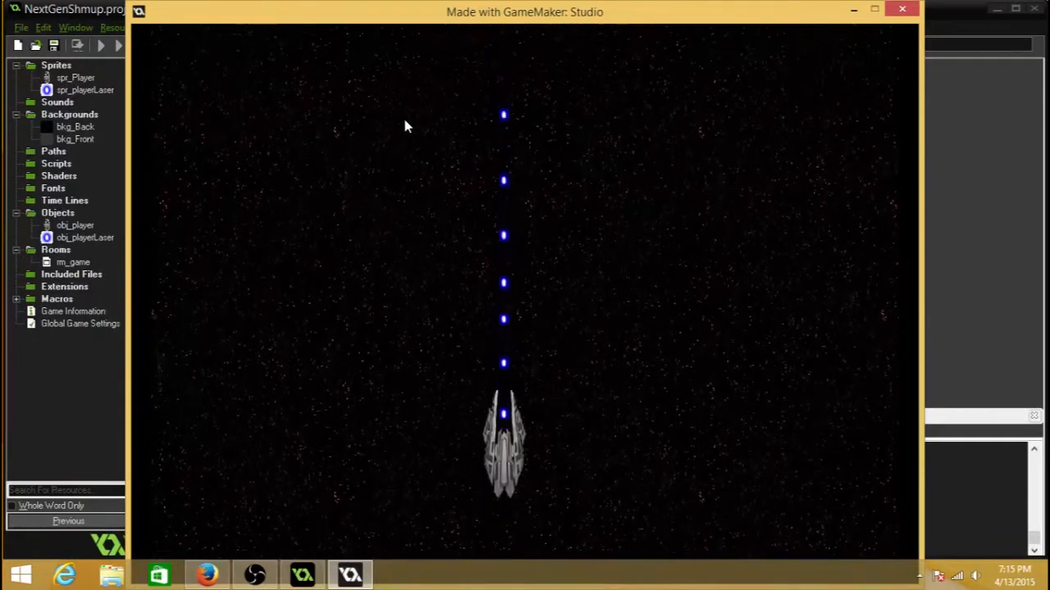
{"action": "key", "text": "Up"}
{"action": "key", "text": "space"}
{"action": "key", "text": "space"}
{"action": "key", "text": "space"}
{"action": "key", "text": "space"}
{"action": "key", "text": "space"}
{"action": "key", "text": "space"}
{"action": "key", "text": "space"}
{"action": "key", "text": "space"}
{"action": "key", "text": "space"}
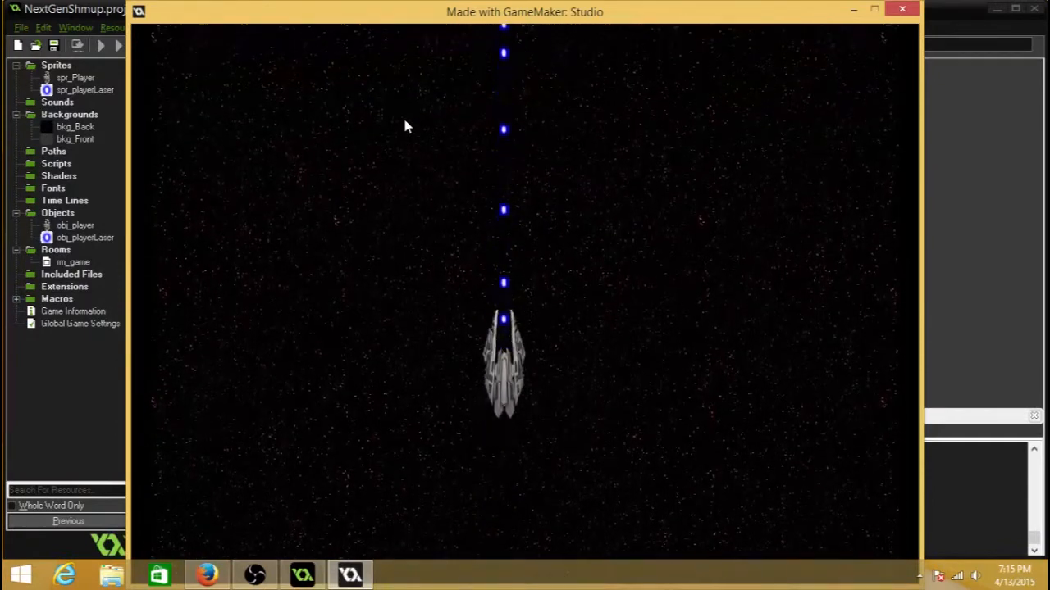
{"action": "key", "text": "space"}
{"action": "key", "text": "space"}
{"action": "key", "text": "space"}
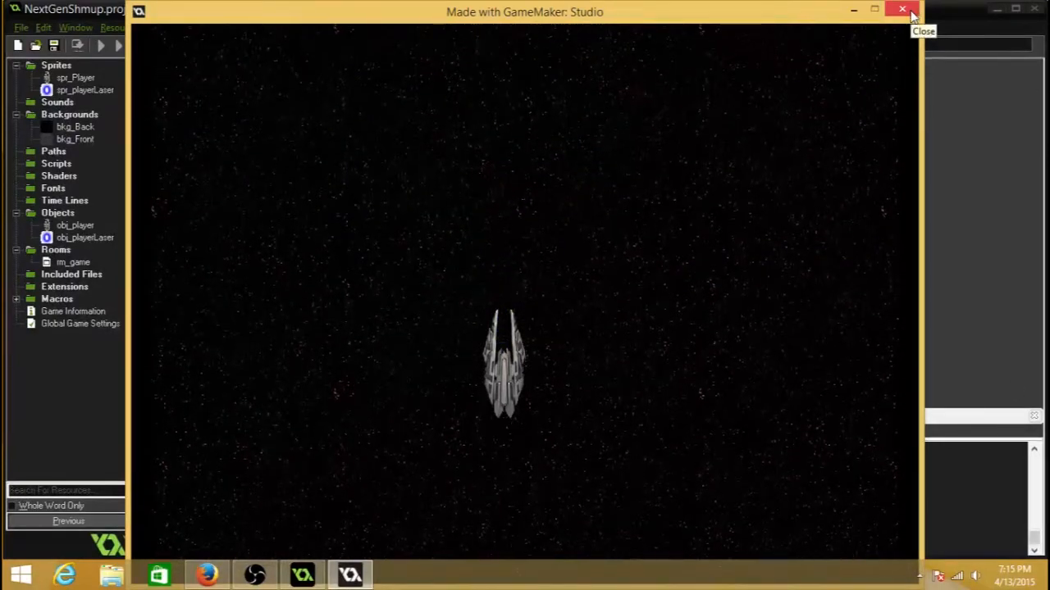
{"action": "left_click", "coordinate": [911, 13]}
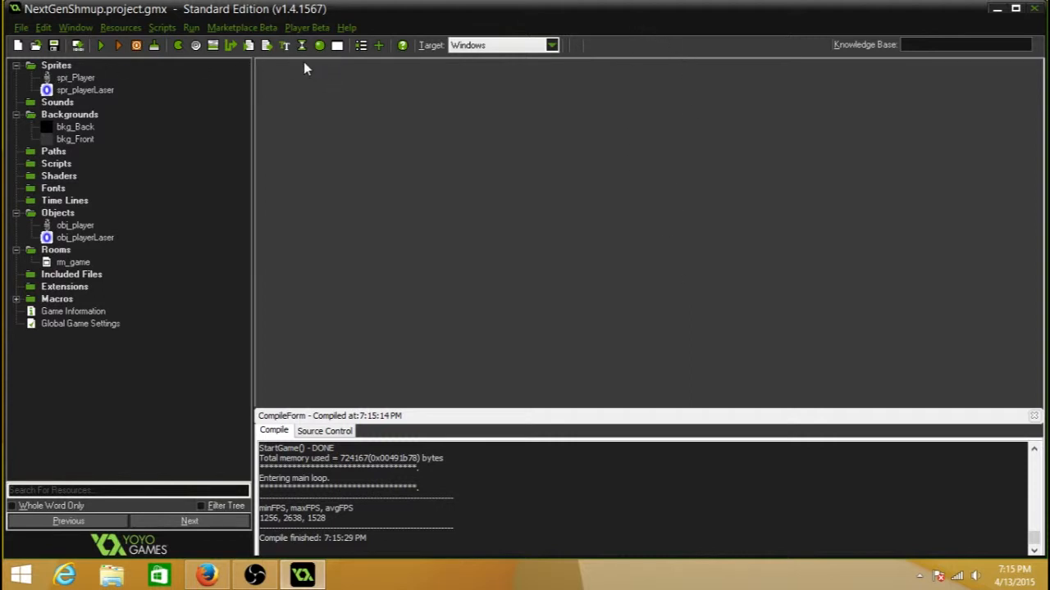
Step: Create a sprite named spr_enemy1 from the RedLong image in the Ships folder
{"action": "left_click", "coordinate": [178, 46]}
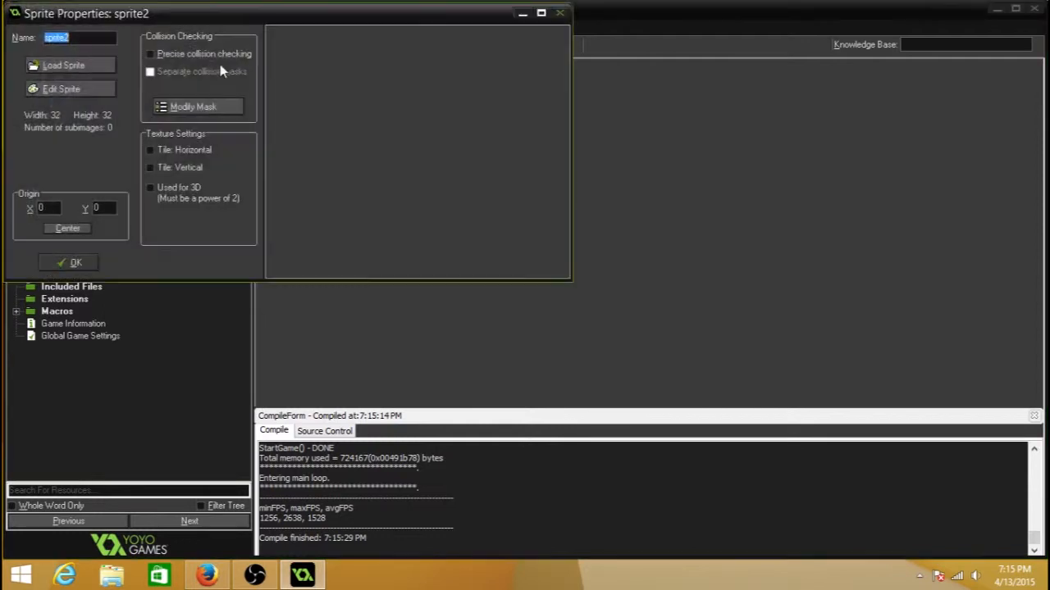
{"action": "type", "text": "s"}
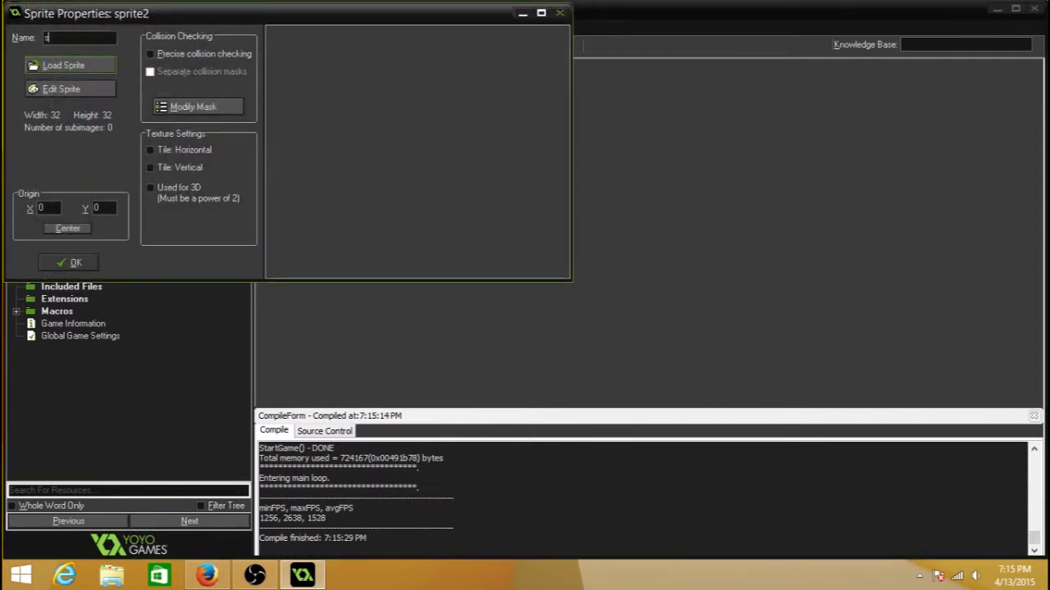
{"action": "type", "text": "pr_enemy1"}
{"action": "left_click", "coordinate": [65, 69]}
{"action": "left_click", "coordinate": [700, 132]}
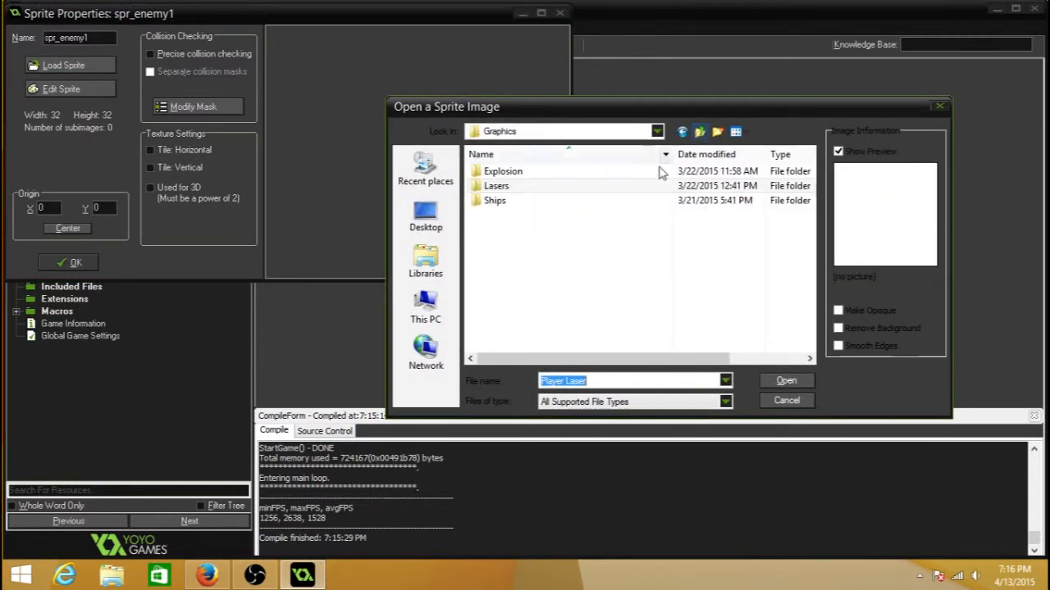
{"action": "double_click", "coordinate": [497, 201]}
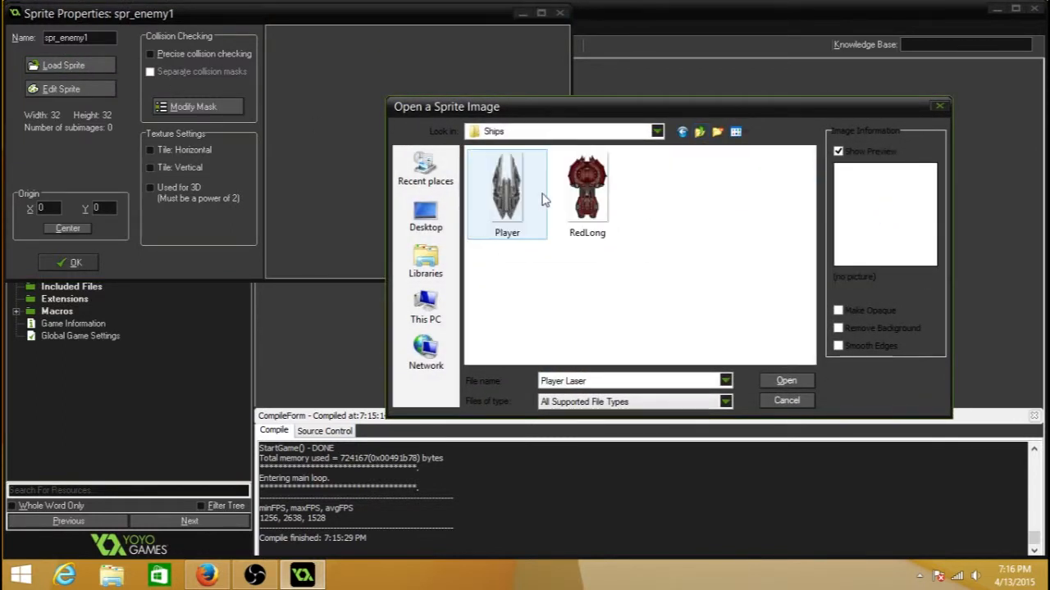
{"action": "double_click", "coordinate": [589, 191]}
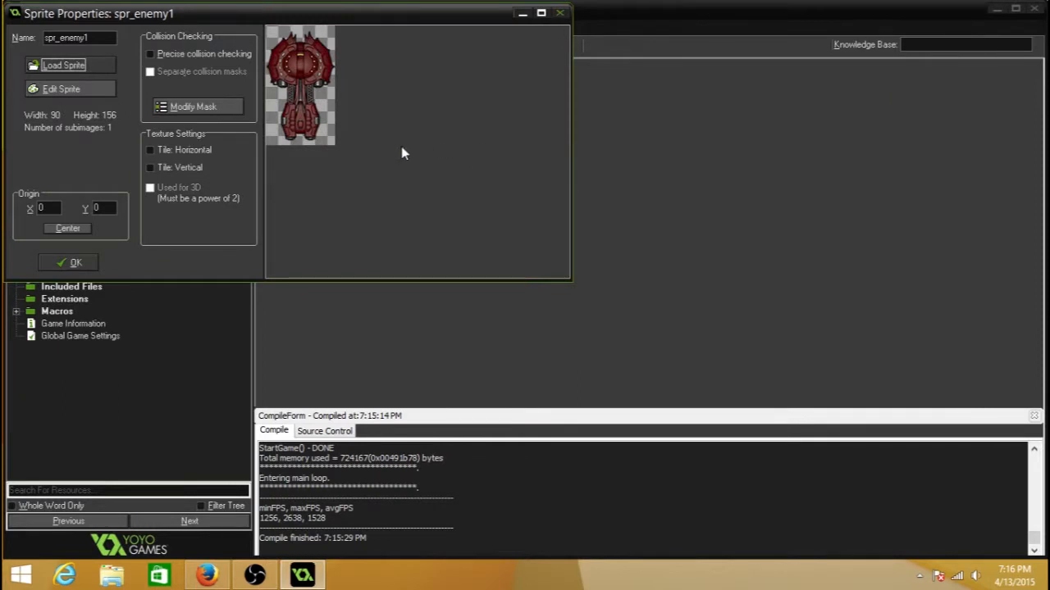
{"action": "left_click", "coordinate": [86, 262]}
Step: Centre the origin of spr_enemy1
{"action": "double_click", "coordinate": [73, 102]}
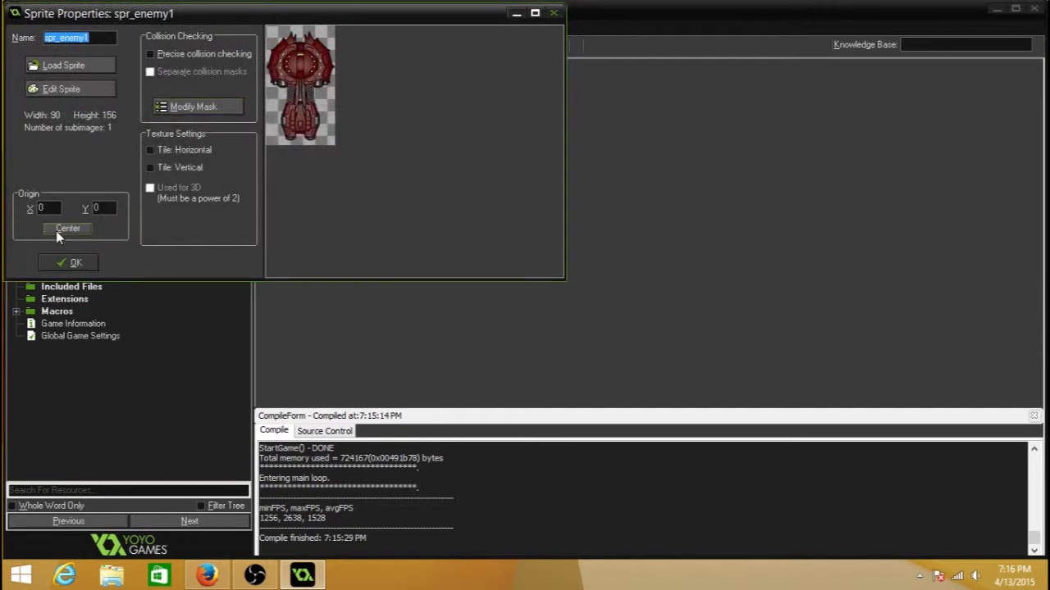
{"action": "left_click", "coordinate": [59, 231]}
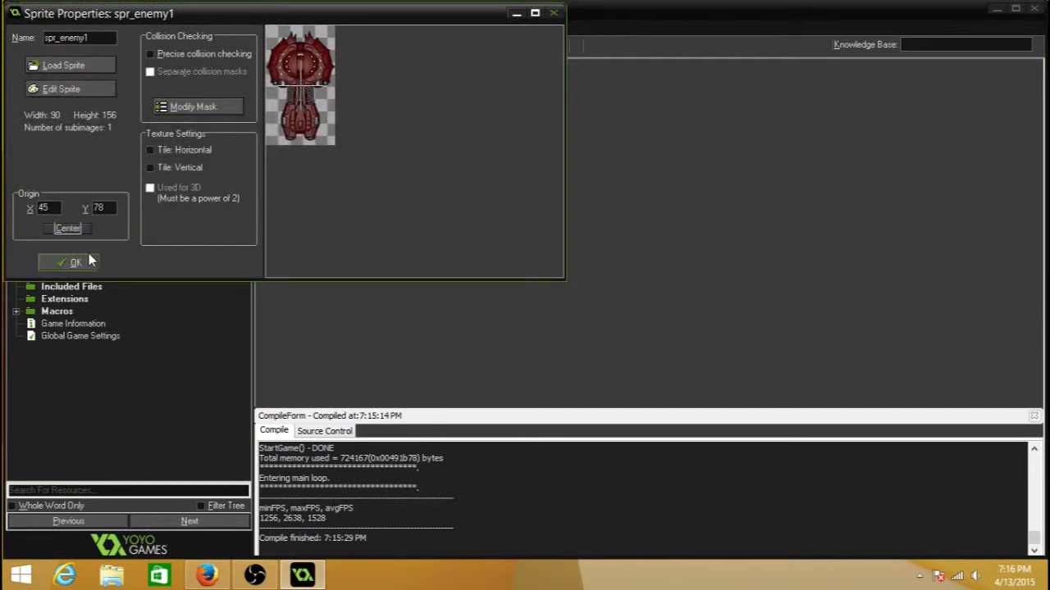
{"action": "left_click", "coordinate": [81, 262]}
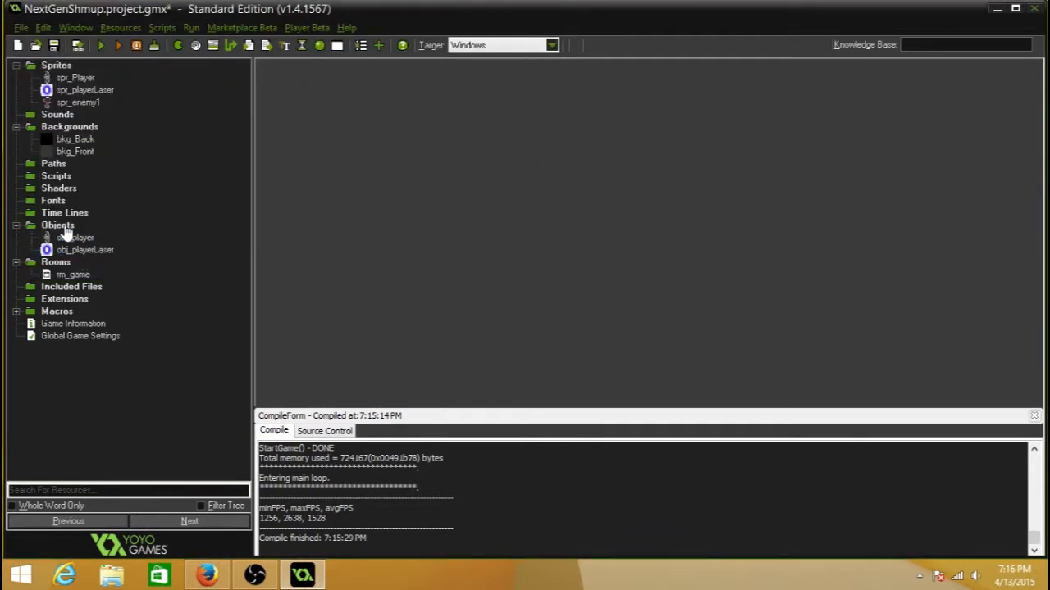
Step: Create an object named obj_enemy1 and assign it the spr_enemy1 sprite
{"action": "right_click", "coordinate": [57, 225]}
{"action": "left_click", "coordinate": [146, 212]}
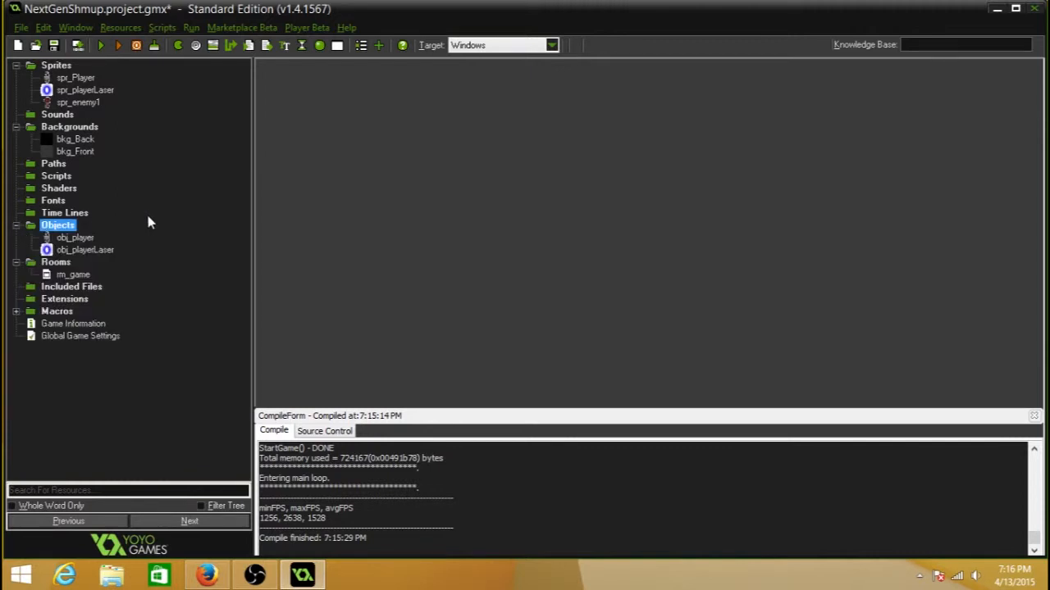
{"action": "right_click", "coordinate": [58, 224]}
{"action": "left_click", "coordinate": [49, 237]}
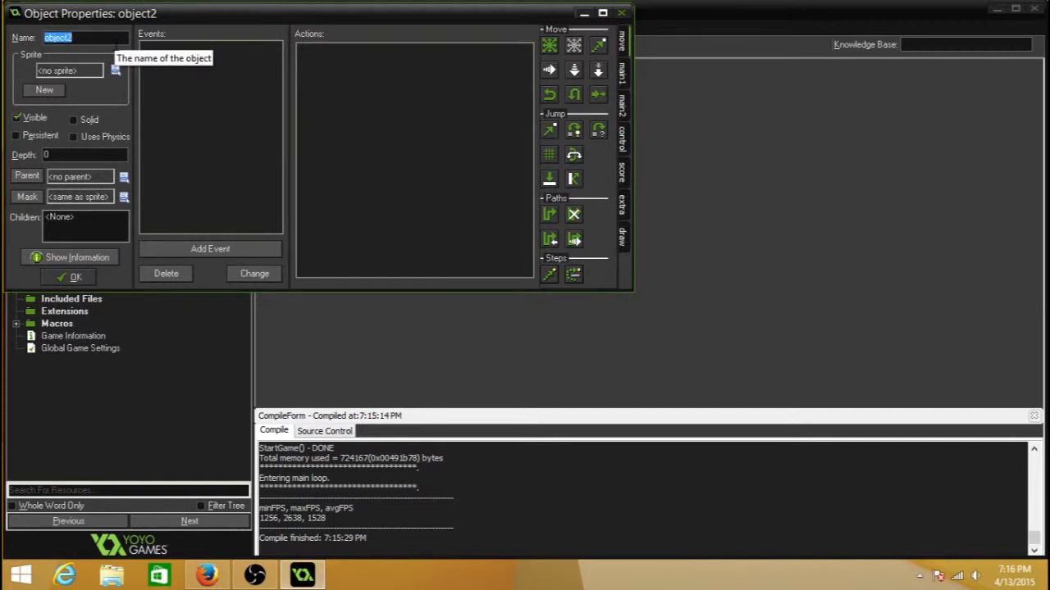
{"action": "type", "text": "obj_e"}
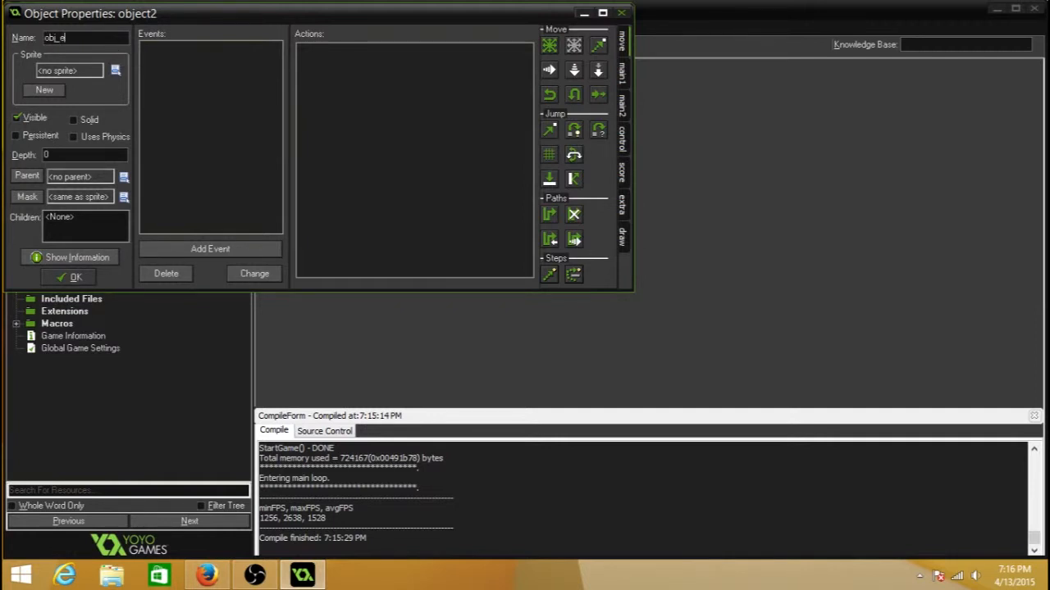
{"action": "type", "text": "nemy1"}
{"action": "left_click", "coordinate": [104, 70]}
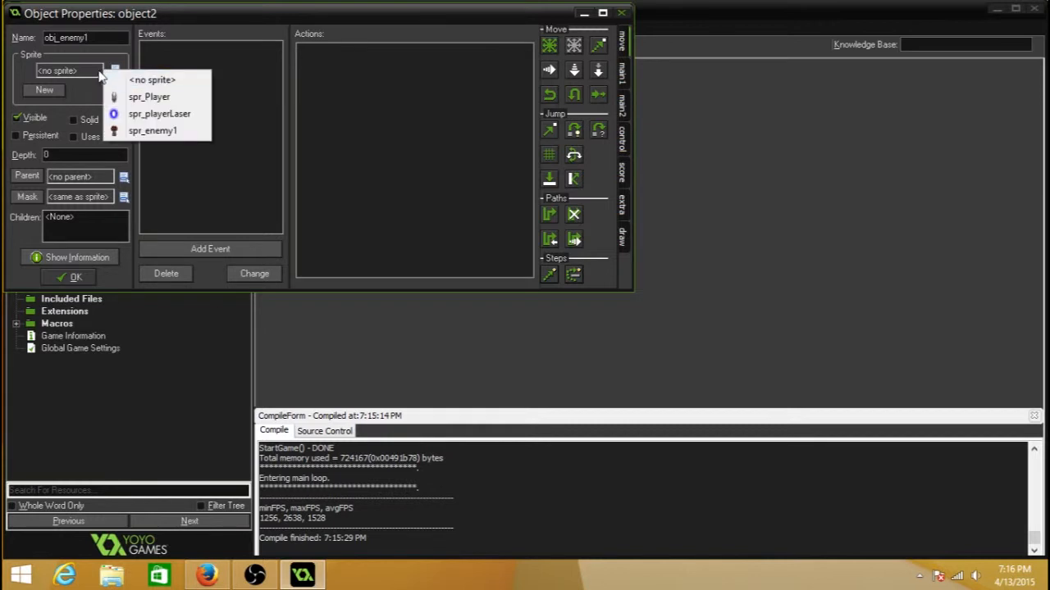
{"action": "left_click", "coordinate": [95, 70]}
{"action": "left_click", "coordinate": [99, 72]}
{"action": "left_click", "coordinate": [131, 128]}
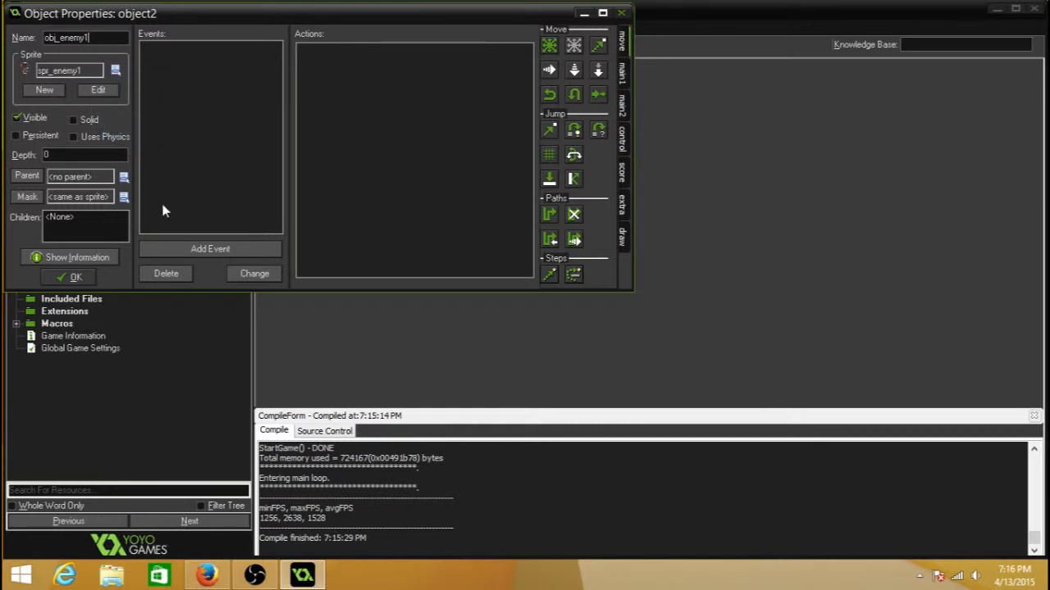
Step: Add a Create event to obj_enemy1 with a Move Fixed action heading down at speed 4
{"action": "left_click", "coordinate": [169, 249]}
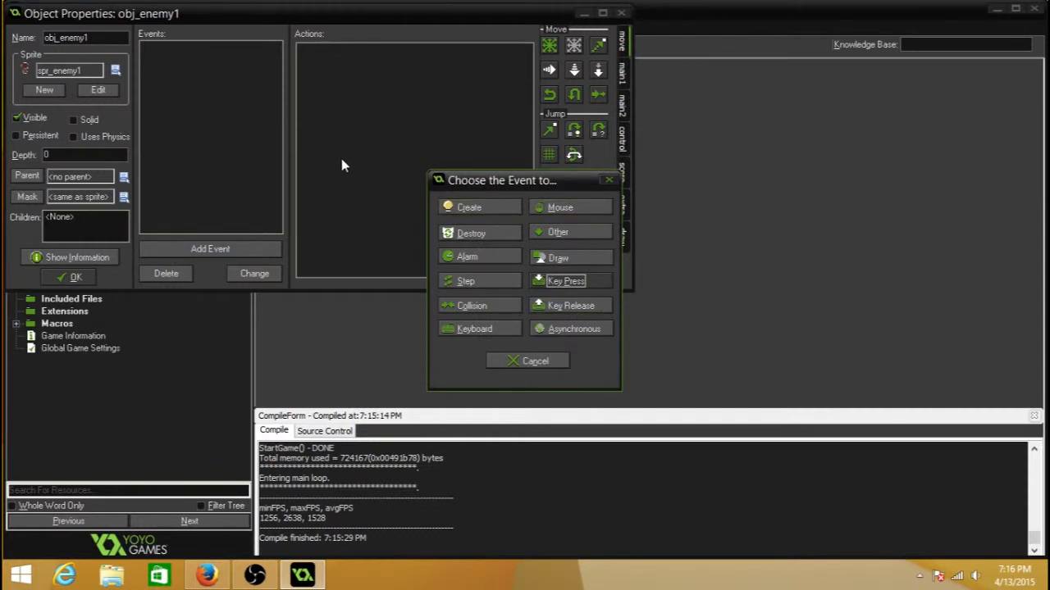
{"action": "left_click", "coordinate": [509, 214]}
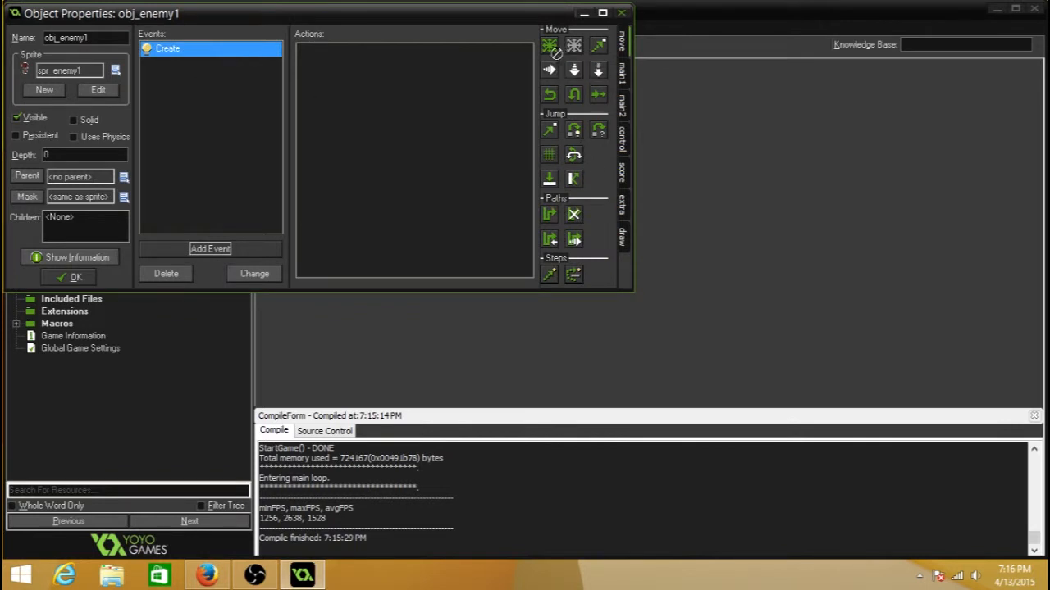
{"action": "left_click_drag", "start_coordinate": [552, 49], "coordinate": [446, 97]}
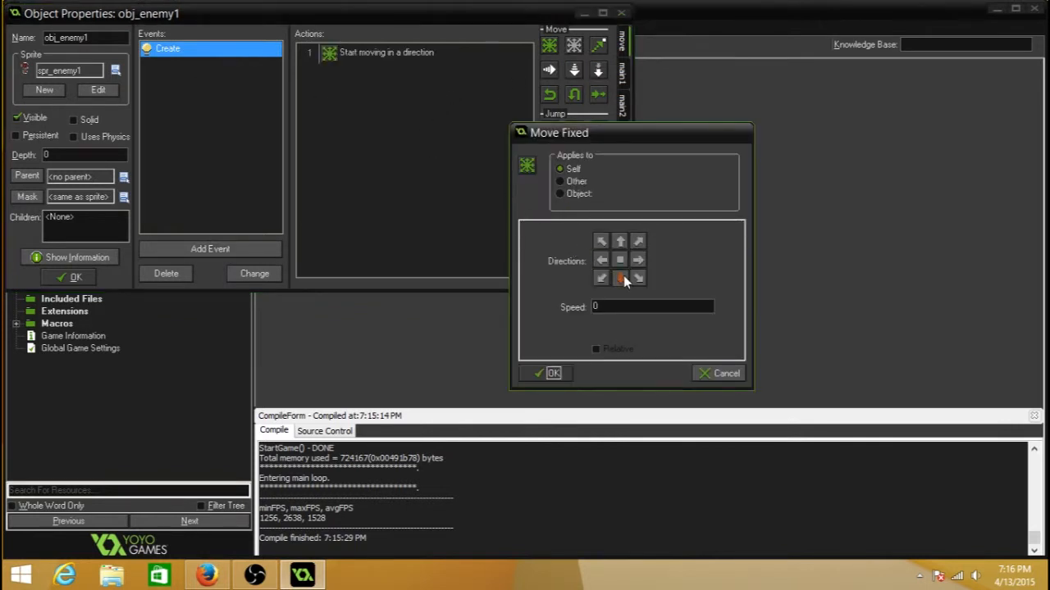
{"action": "key", "text": "Tab"}
{"action": "type", "text": "3"}
{"action": "key", "text": "BackSpace"}
{"action": "type", "text": "4"}
{"action": "left_click", "coordinate": [561, 380]}
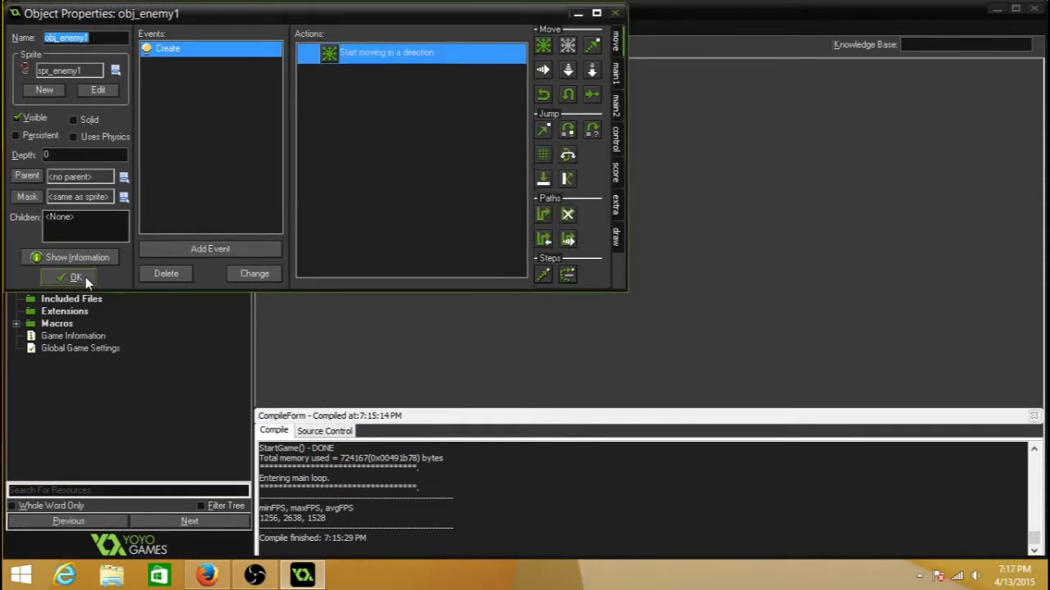
{"action": "left_click", "coordinate": [85, 279]}
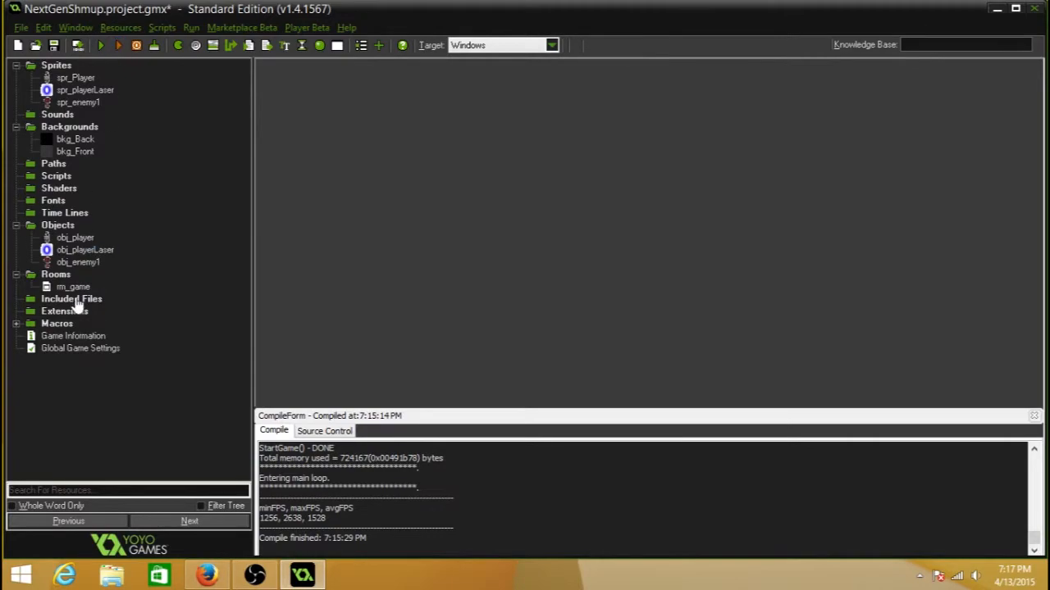
Step: Place an instance of obj_enemy1 near the top of rm_game at x 704, y 32, and save the room
{"action": "double_click", "coordinate": [73, 287]}
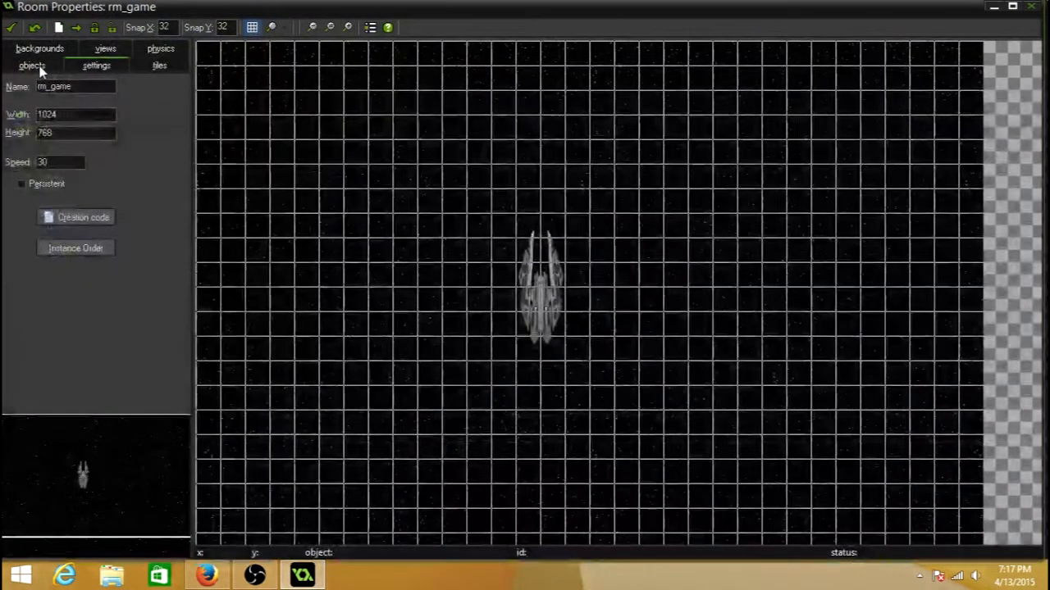
{"action": "left_click", "coordinate": [37, 67]}
{"action": "left_click", "coordinate": [114, 233]}
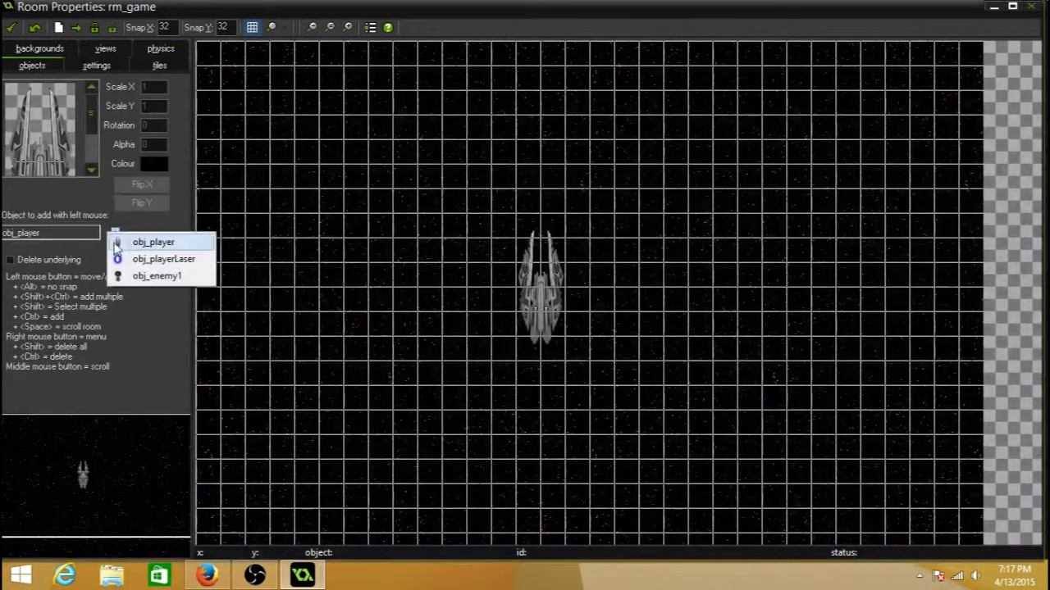
{"action": "left_click", "coordinate": [153, 276]}
{"action": "left_click_drag", "start_coordinate": [631, 102], "coordinate": [761, 87]}
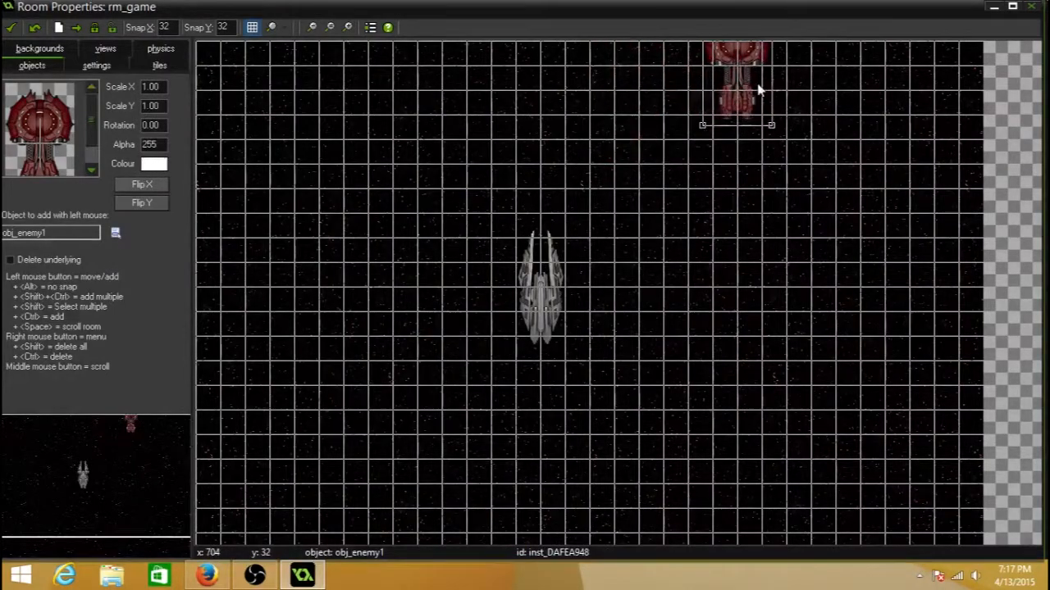
{"action": "left_click", "coordinate": [12, 28]}
Step: Run the game to test the enemy's downward movement while steering the player's ship around it, and close the game
{"action": "key", "text": "F5"}
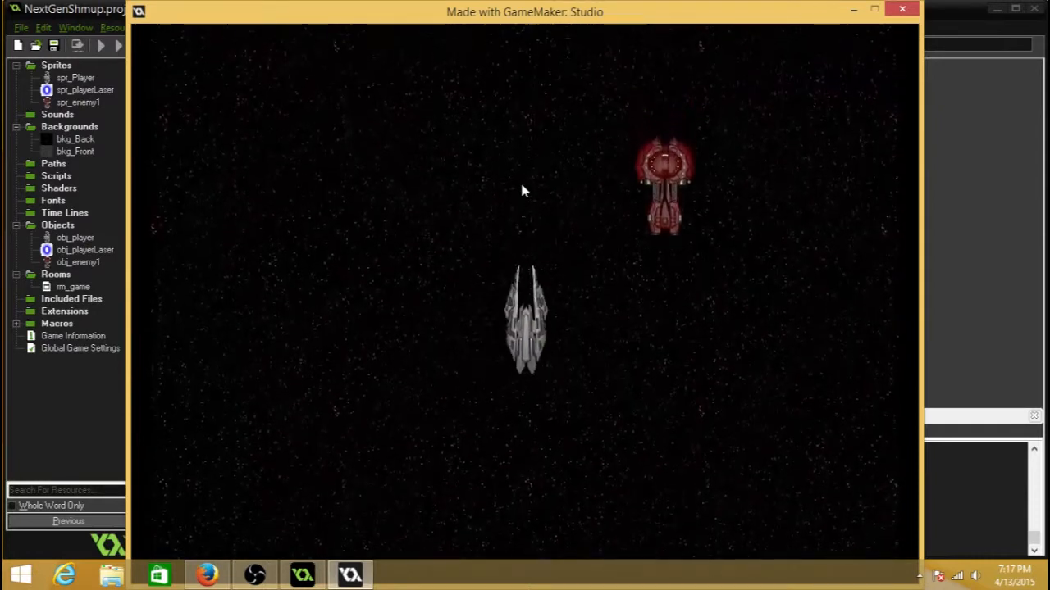
{"action": "key", "text": "Right"}
{"action": "key", "text": "Down"}
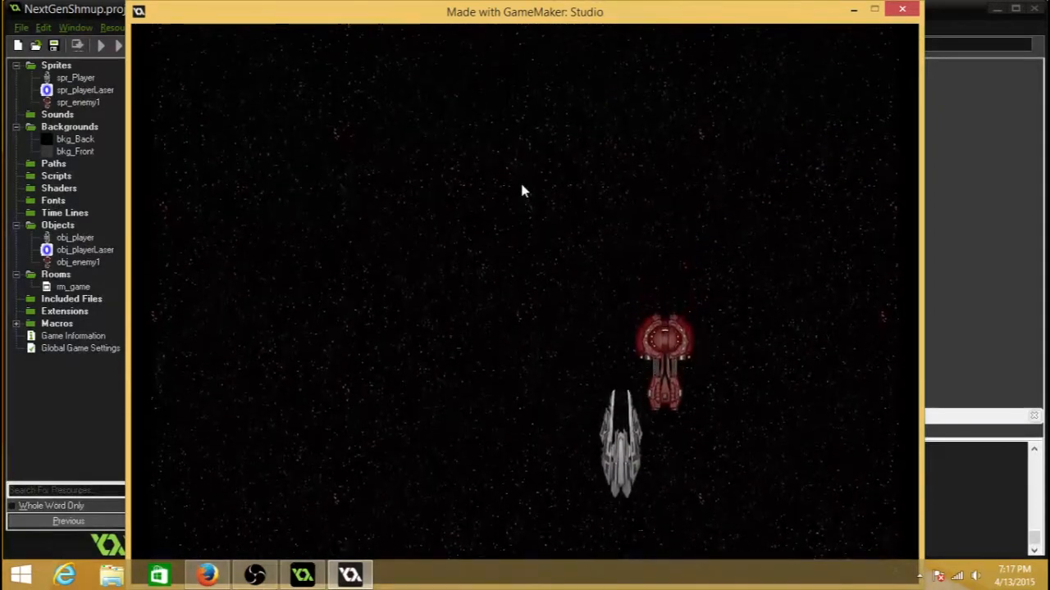
{"action": "key", "text": "Down"}
{"action": "key", "text": "Up"}
{"action": "key", "text": "Left"}
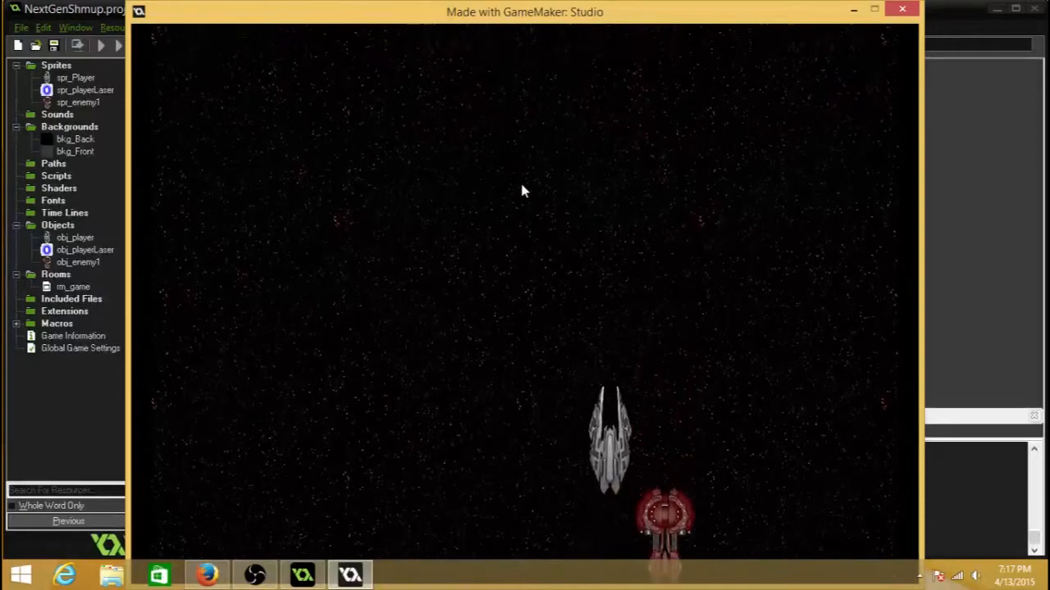
{"action": "left_click", "coordinate": [898, 7]}
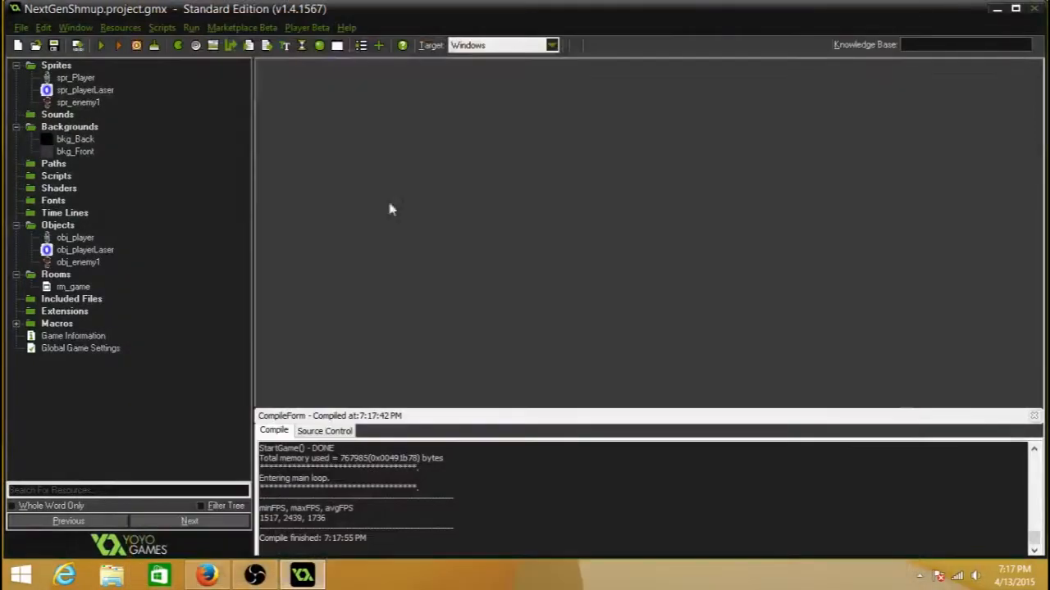
Step: Set the speed of obj_enemy1's downward Move Fixed action to 3
{"action": "double_click", "coordinate": [80, 262]}
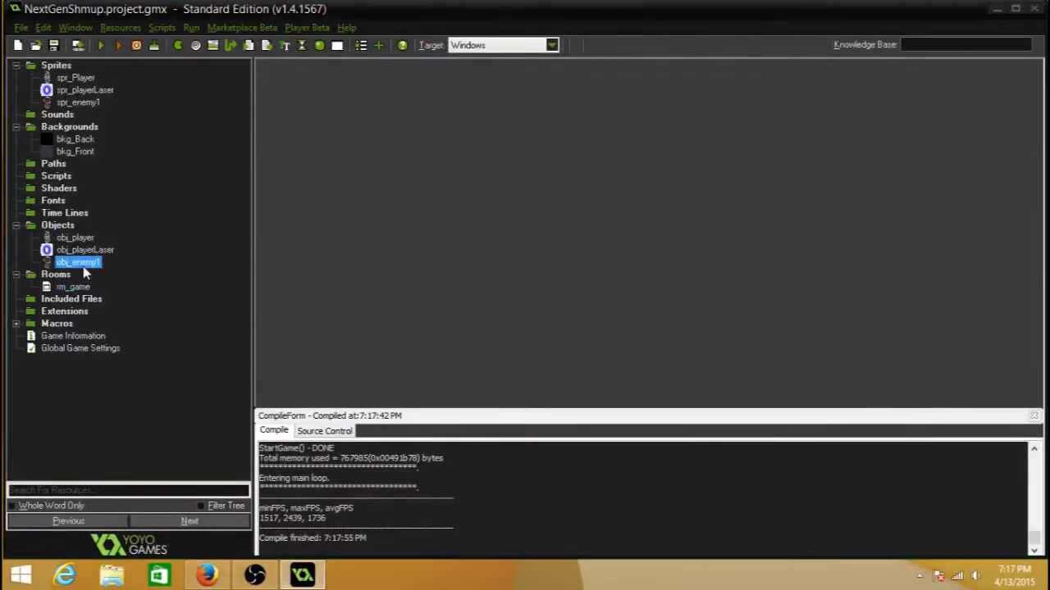
{"action": "double_click", "coordinate": [392, 62]}
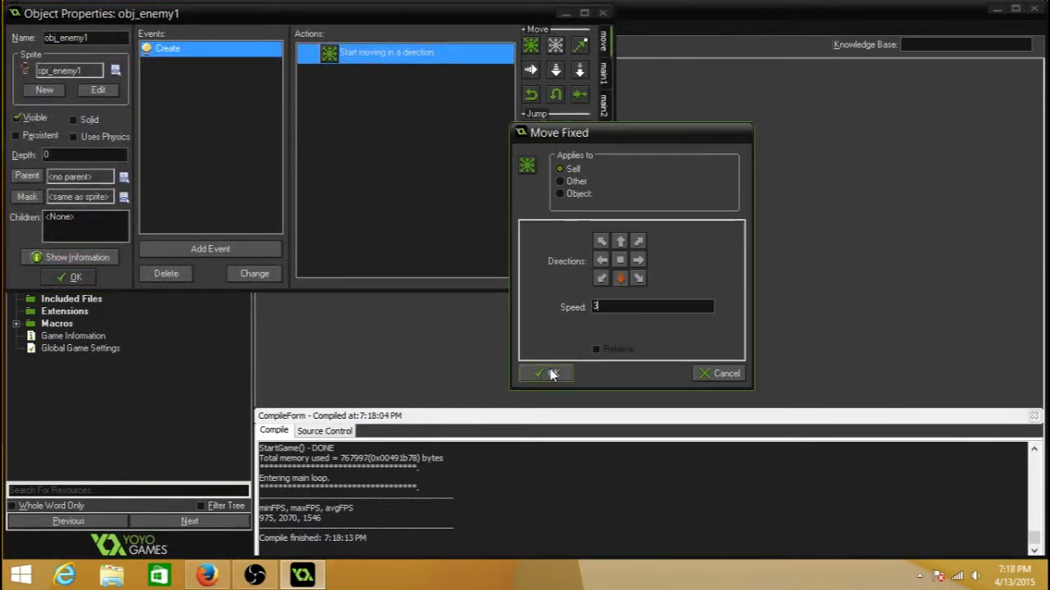
{"action": "left_click", "coordinate": [548, 373]}
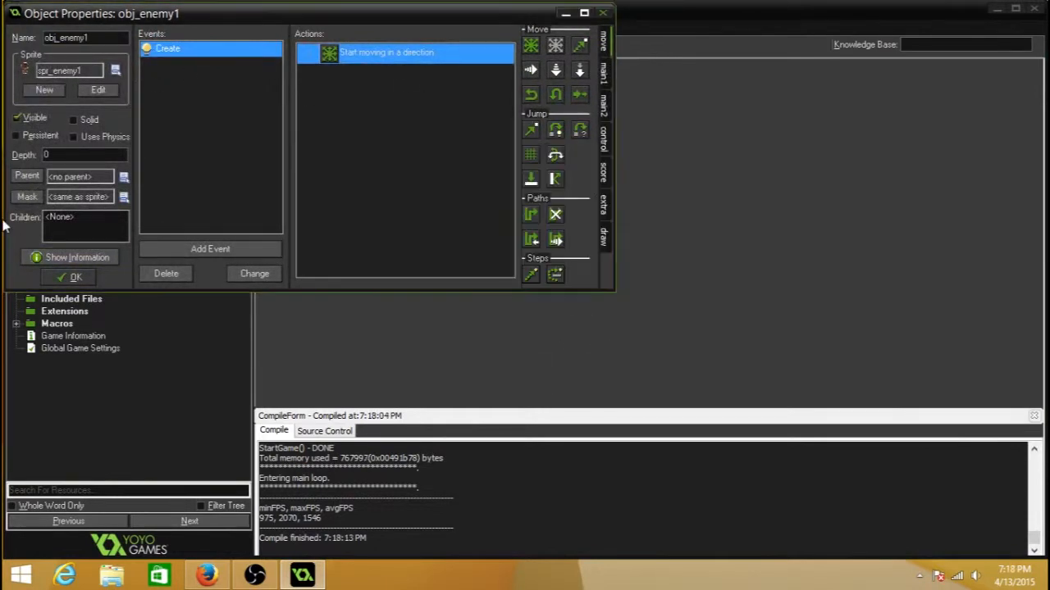
{"action": "left_click", "coordinate": [74, 278]}
Step: Test the enemy's new speed in the running game, moving the player's ship around and firing lasers
{"action": "left_click", "coordinate": [102, 42]}
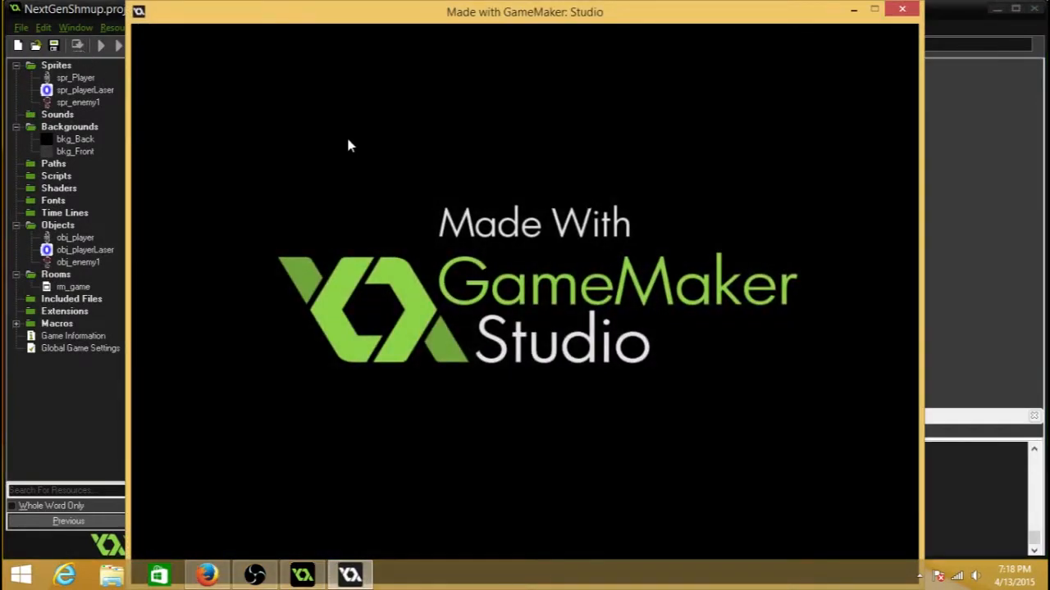
{"action": "key", "text": "Down"}
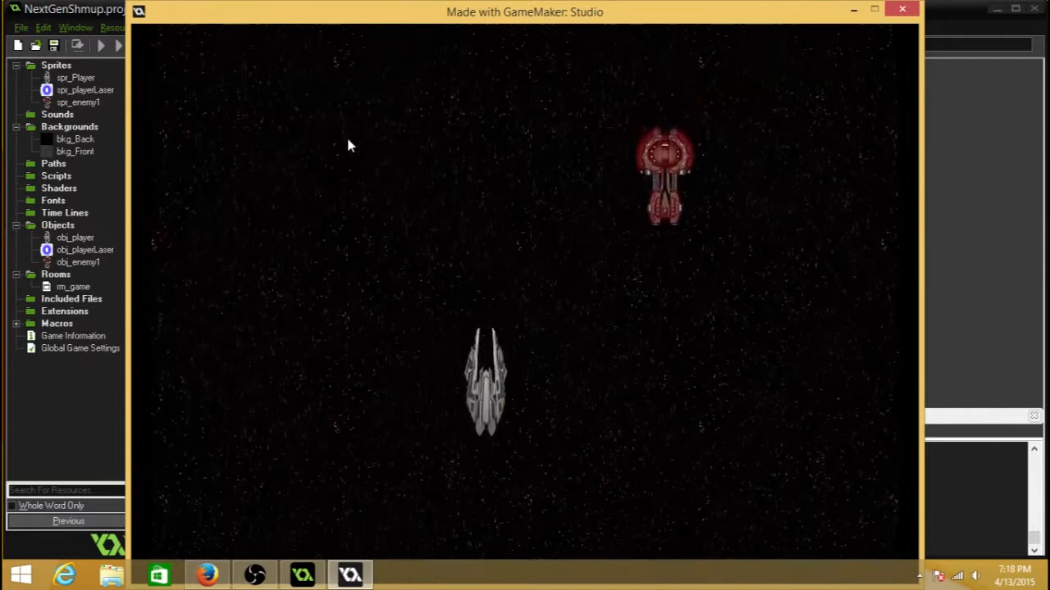
{"action": "key", "text": "Right"}
{"action": "key", "text": "Left"}
{"action": "key", "text": "space"}
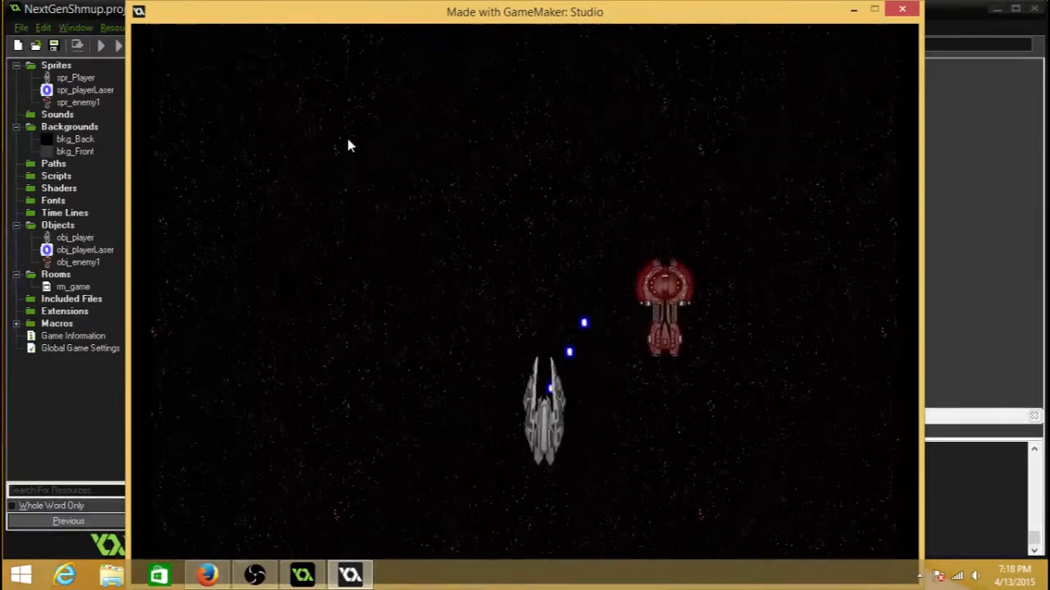
{"action": "key", "text": "Down"}
{"action": "key", "text": "Right"}
{"action": "key", "text": "Down"}
{"action": "key", "text": "Right"}
{"action": "key", "text": "space"}
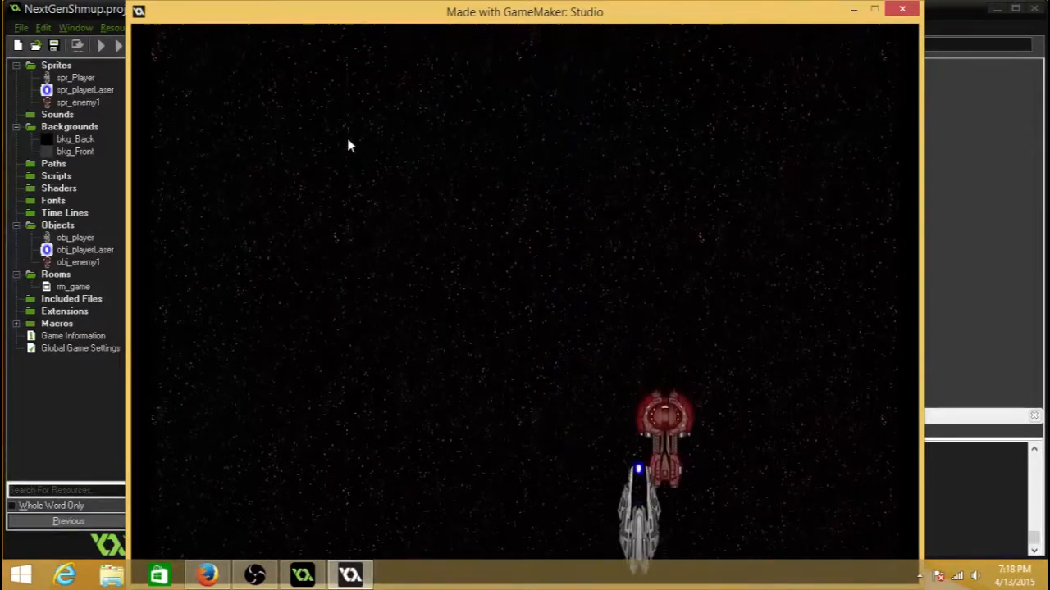
{"action": "key", "text": "Left"}
{"action": "key", "text": "Up"}
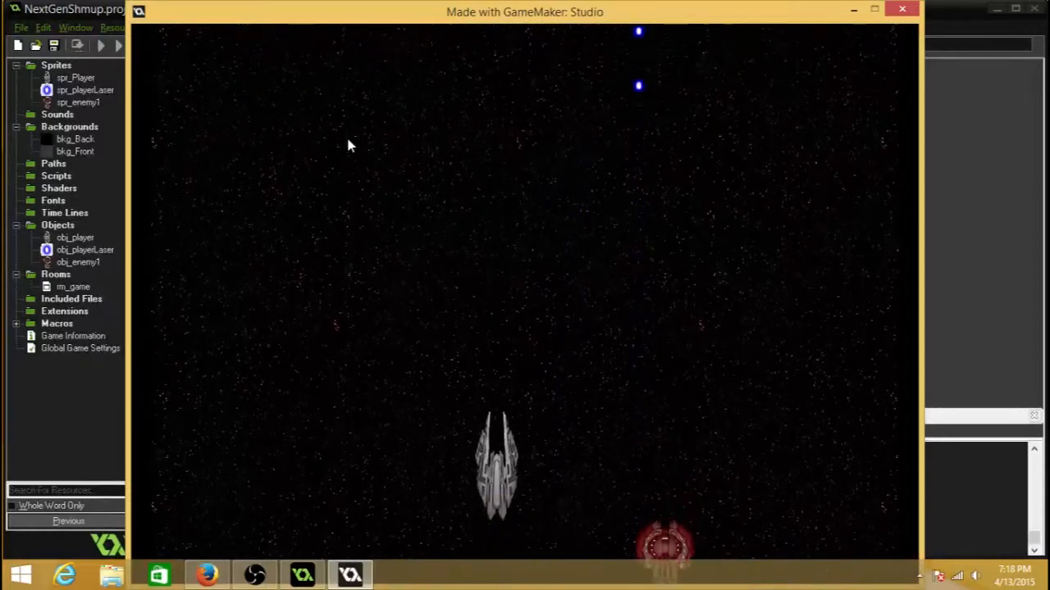
{"action": "key", "text": "Left"}
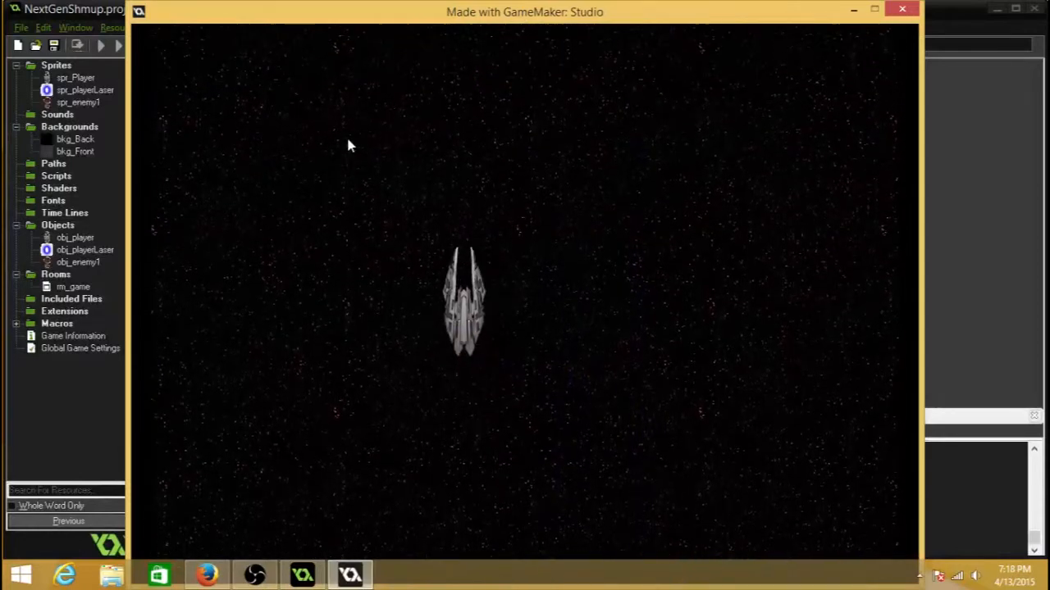